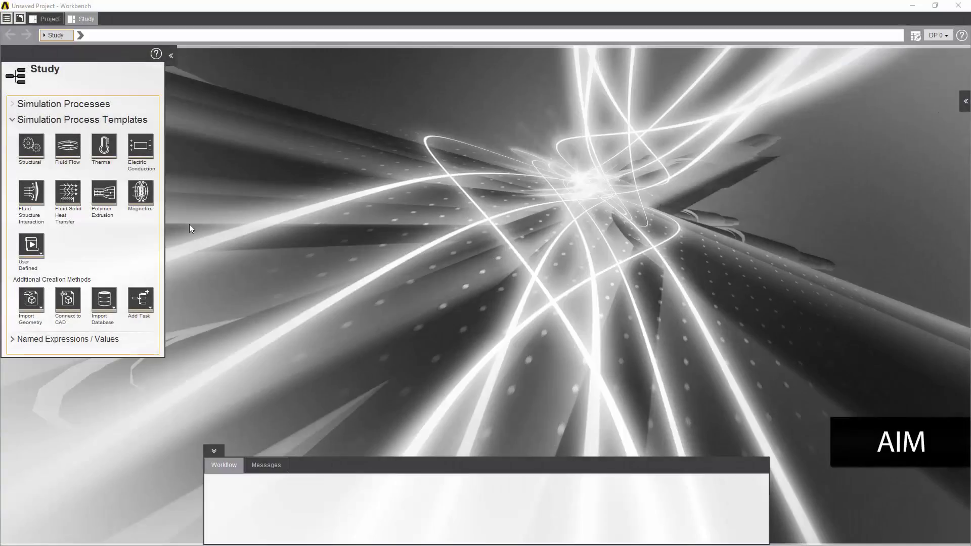
# Step: Create a Magnetics simulation computing force instead of inductance, importing relay_geometryR172.scdoc
pyautogui.click(141, 193)
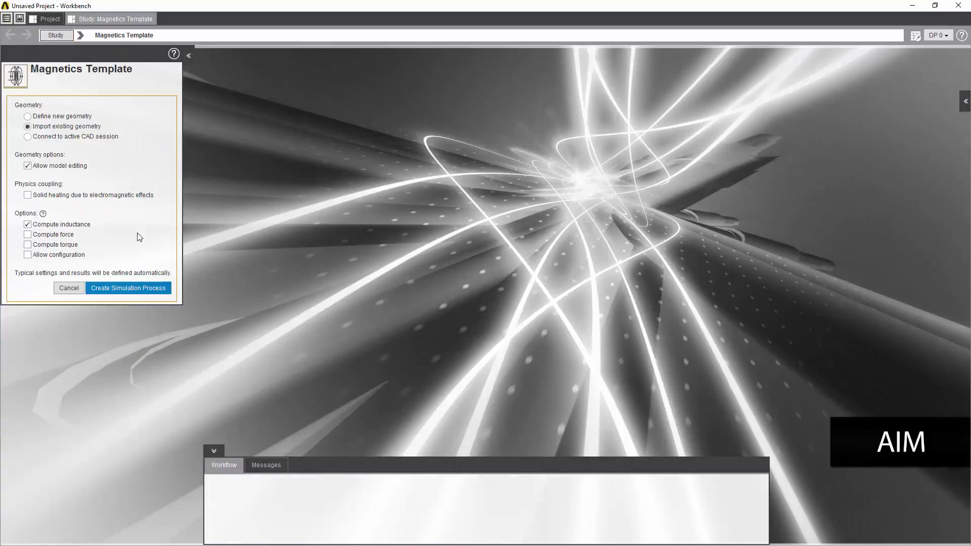
pyautogui.click(27, 234)
pyautogui.click(28, 224)
pyautogui.click(123, 289)
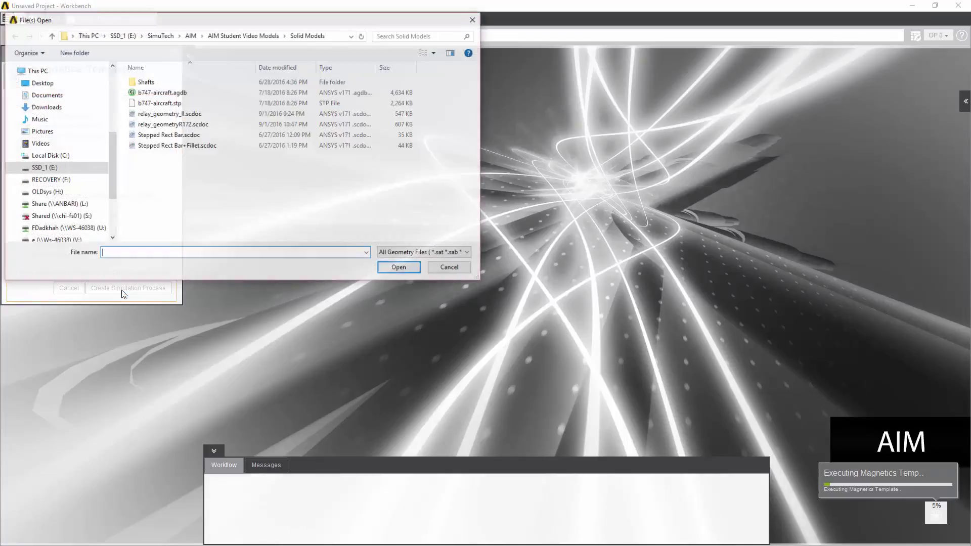
pyautogui.doubleClick(171, 125)
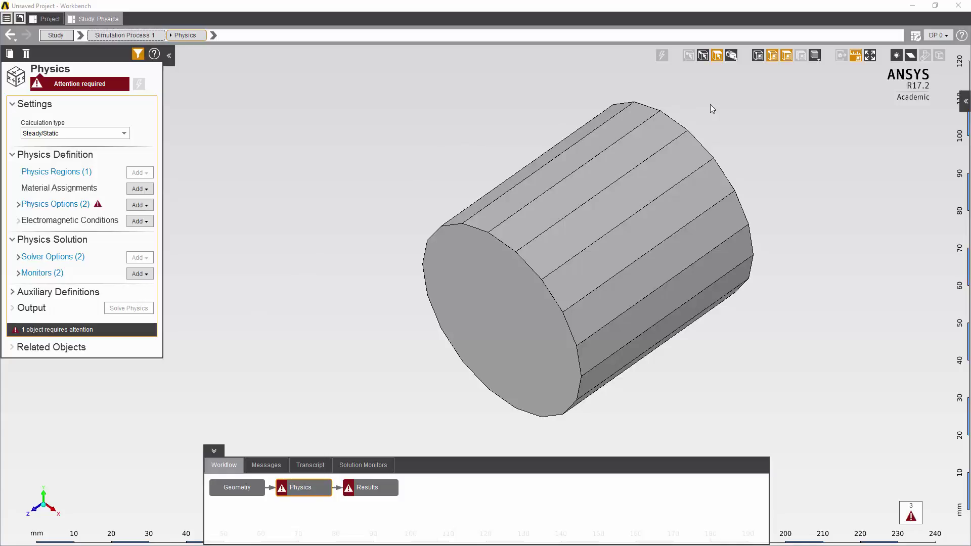
# Step: Switch to the translucent display style and orbit from a side view to an oblique view
pyautogui.click(814, 56)
pyautogui.click(814, 83)
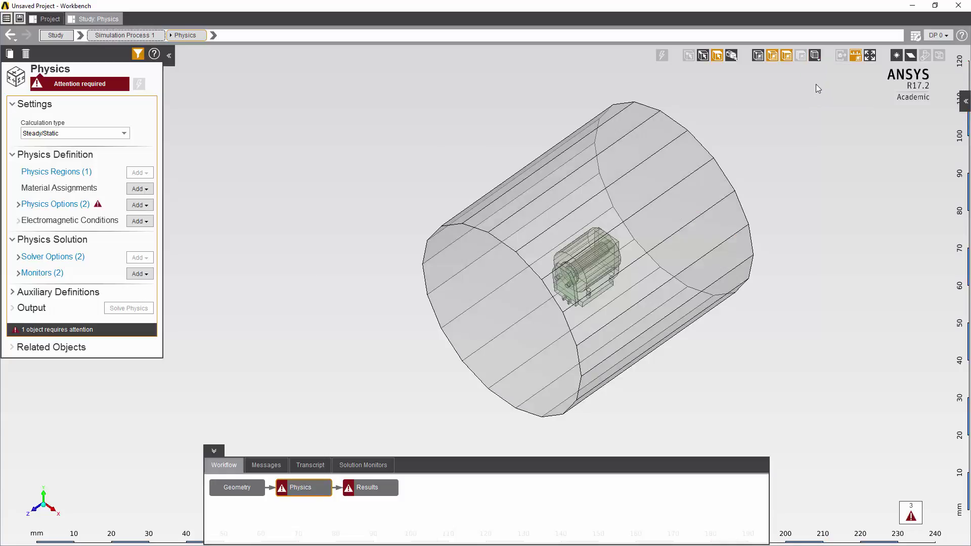
pyautogui.click(56, 510)
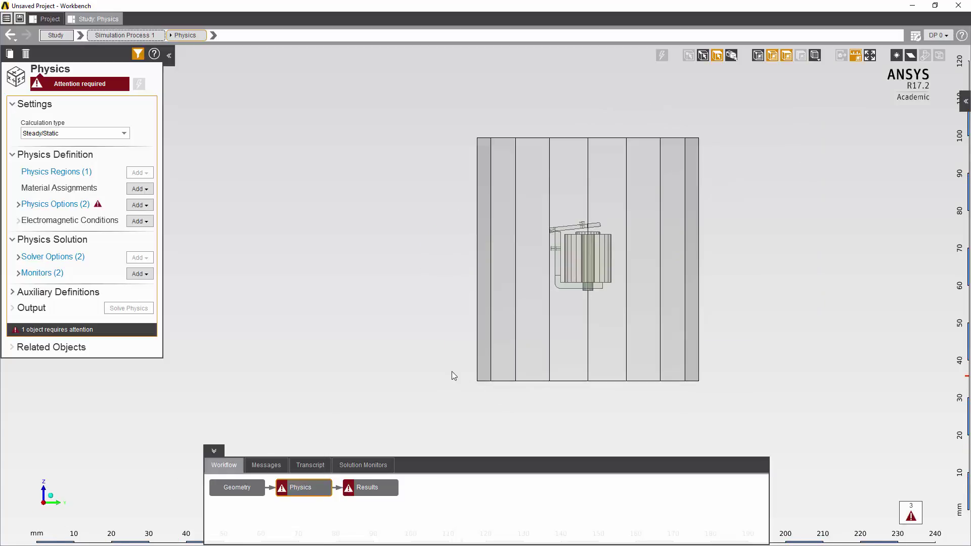
pyautogui.moveTo(453, 375); pyautogui.dragTo(360, 401, button='middle')
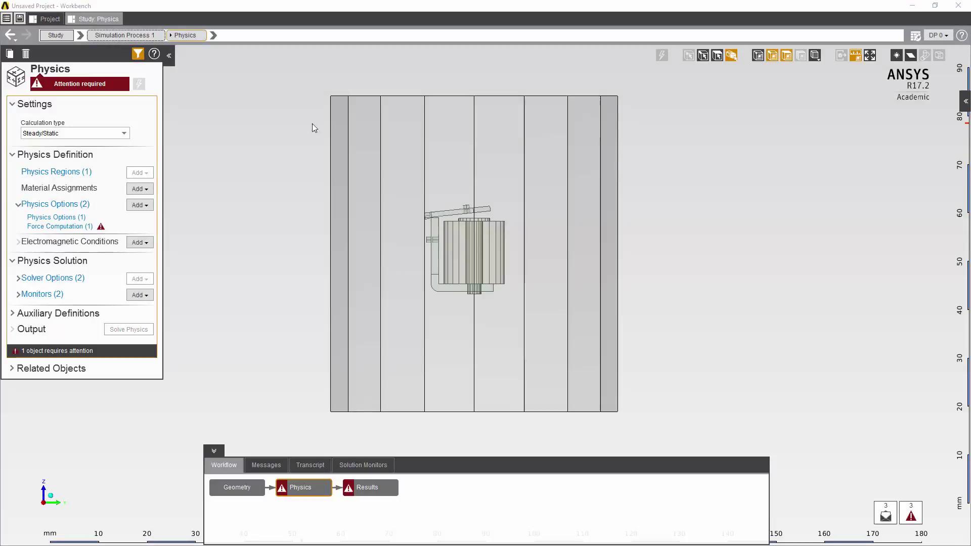
# Step: Assign Air to the enclosure body, then hide the enclosure
pyautogui.click(366, 129)
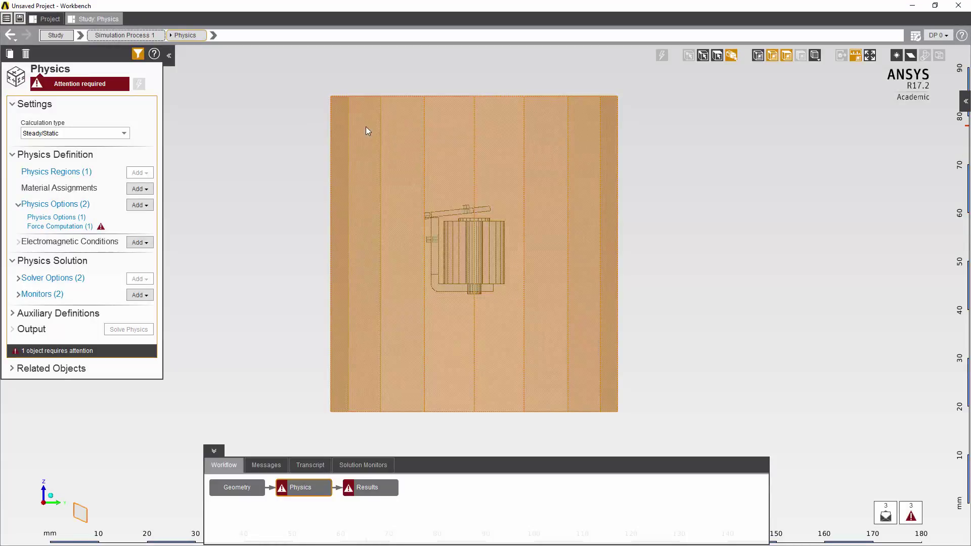
pyautogui.rightClick(366, 127)
pyautogui.click(141, 190)
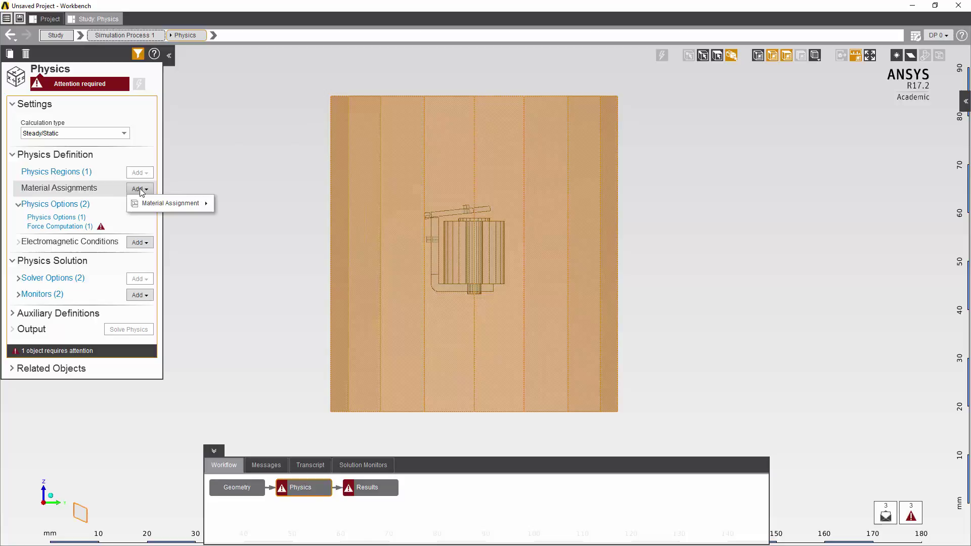
pyautogui.moveTo(195, 204)
pyautogui.click(244, 207)
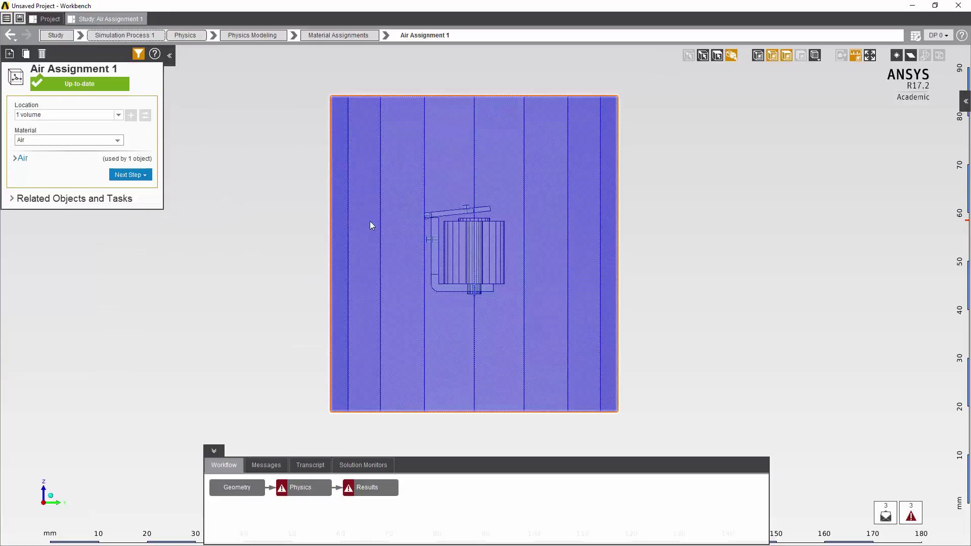
pyautogui.click(370, 221)
pyautogui.rightClick(369, 222)
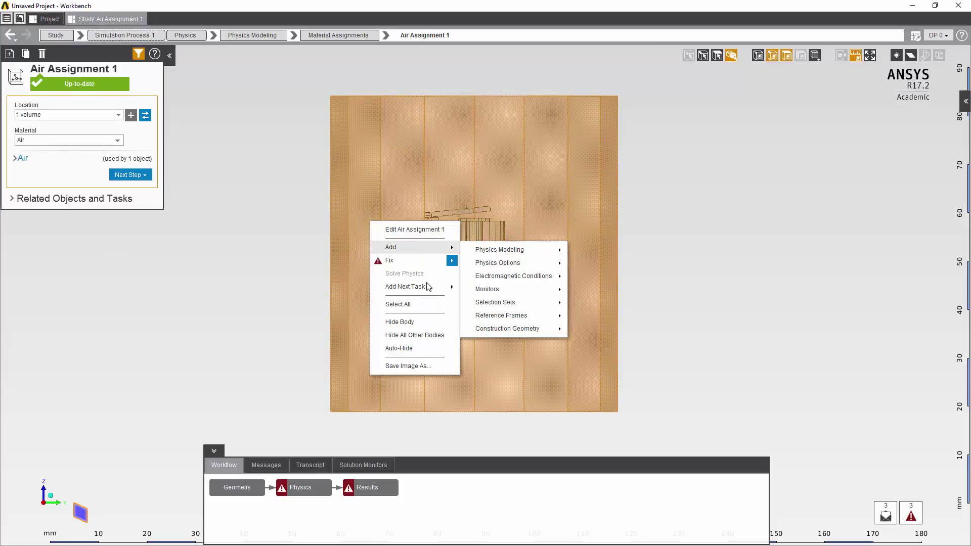
pyautogui.click(411, 320)
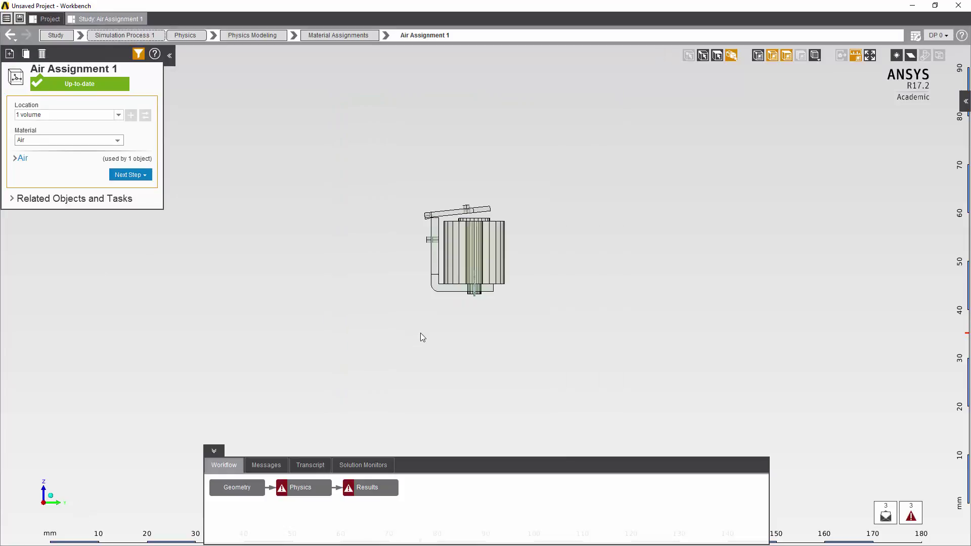
pyautogui.press('h')
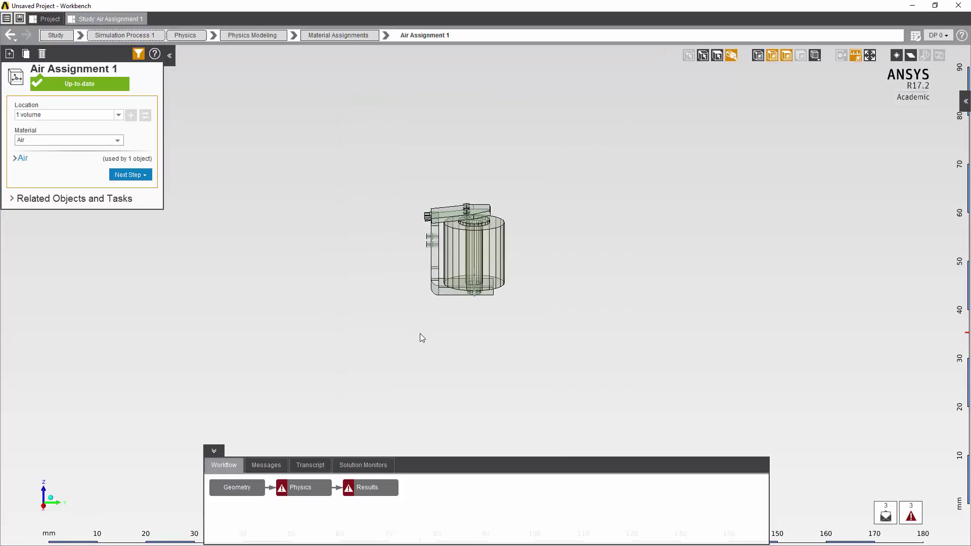
# Step: Assign Copper to the coil cylinder
pyautogui.click(484, 248)
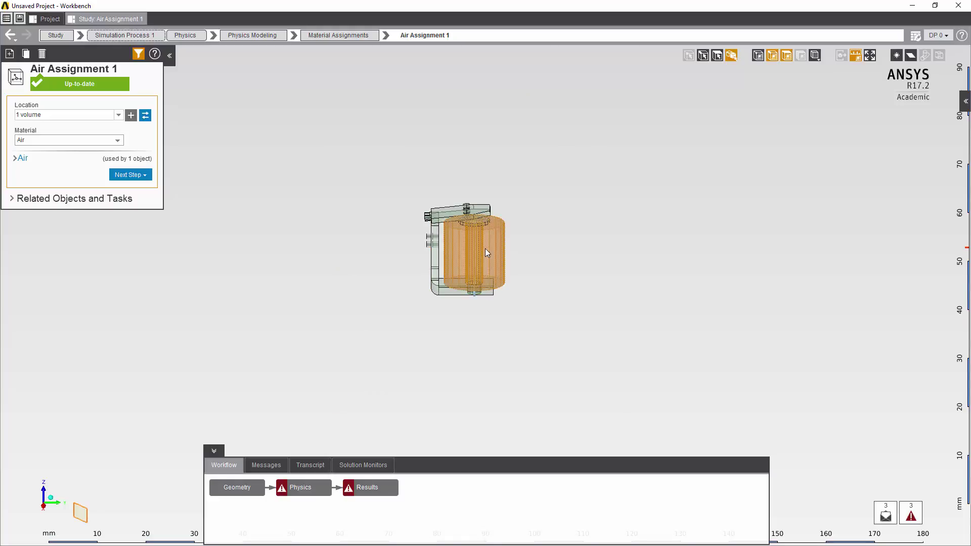
pyautogui.rightClick(487, 248)
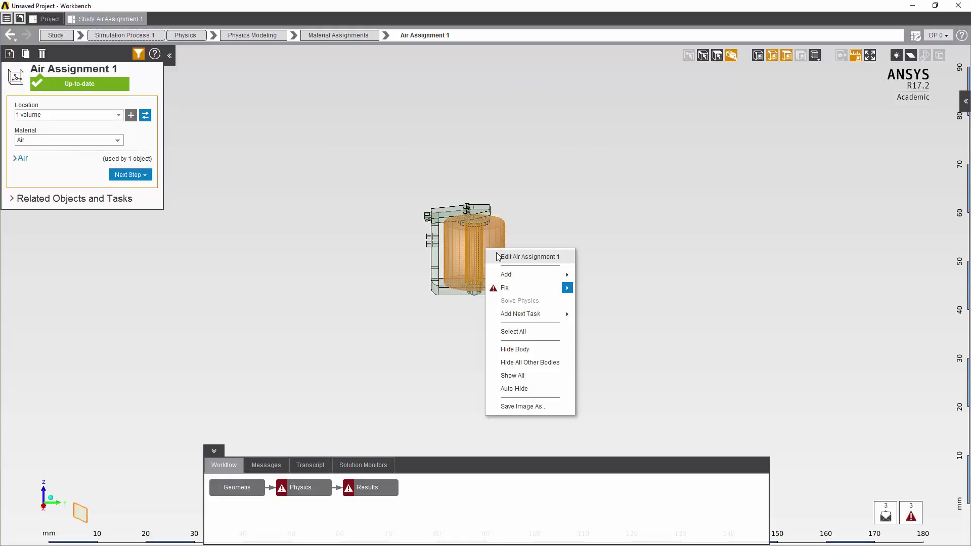
pyautogui.moveTo(567, 278)
pyautogui.moveTo(638, 277)
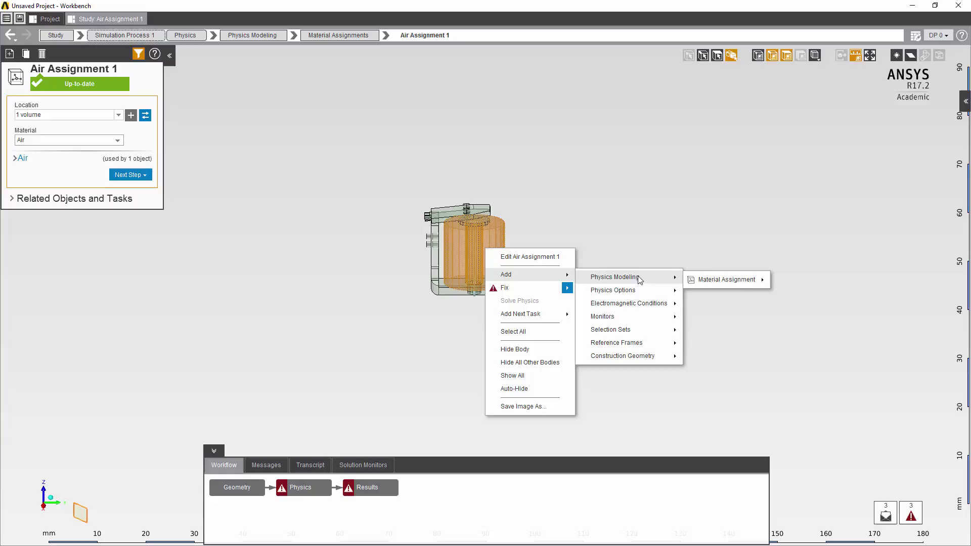
pyautogui.moveTo(750, 280)
pyautogui.click(807, 310)
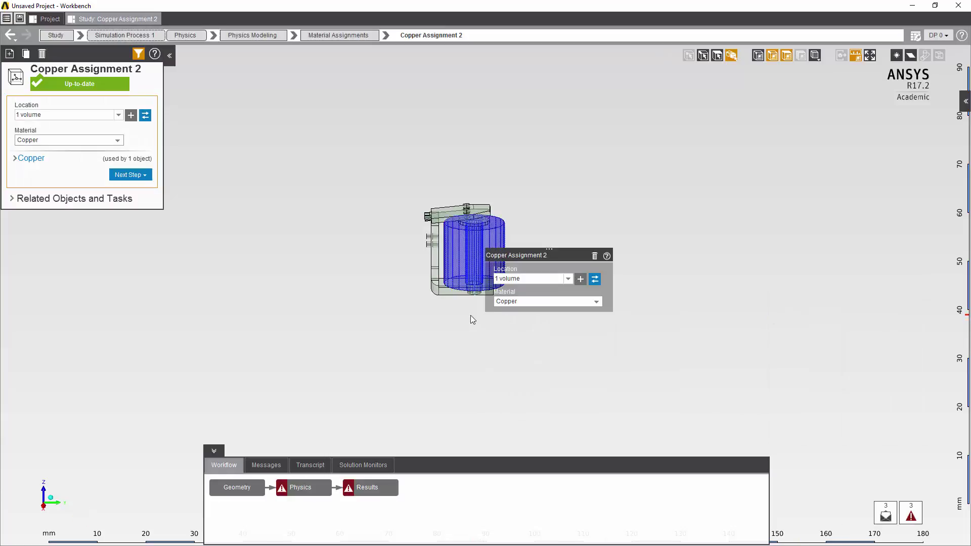
pyautogui.click(465, 282)
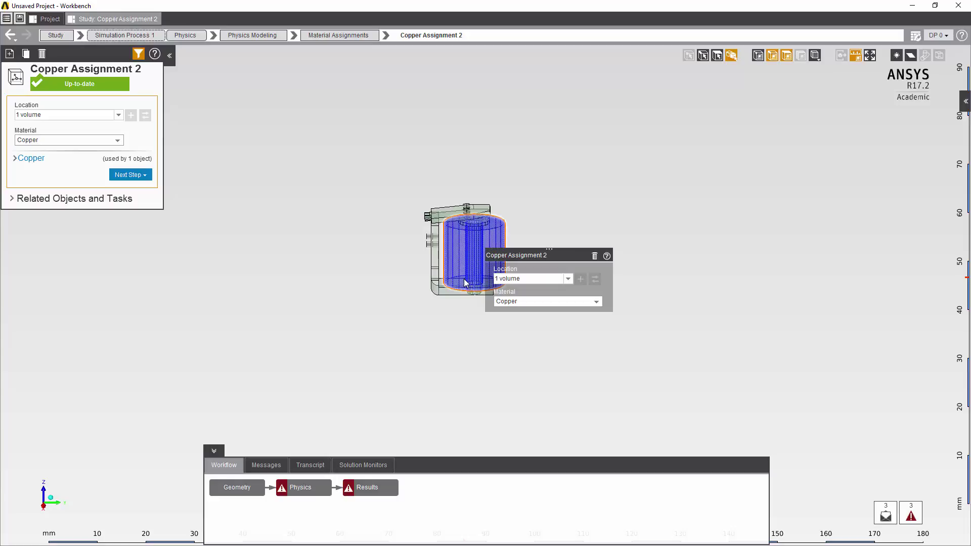
# Step: Assign Steel 1010 to the bracket, top plate and inner core together
pyautogui.moveTo(451, 305); pyautogui.dragTo(399, 313, button='middle')
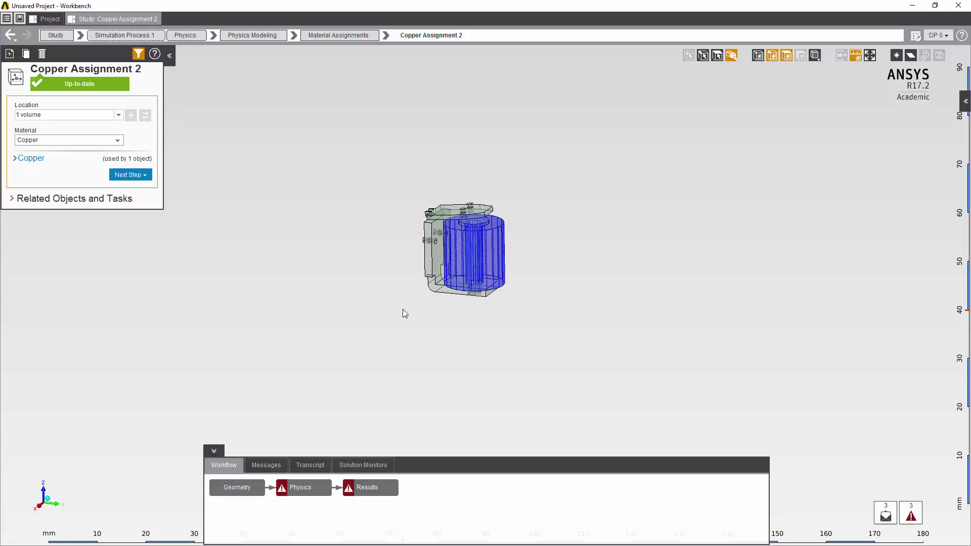
pyautogui.click(441, 290)
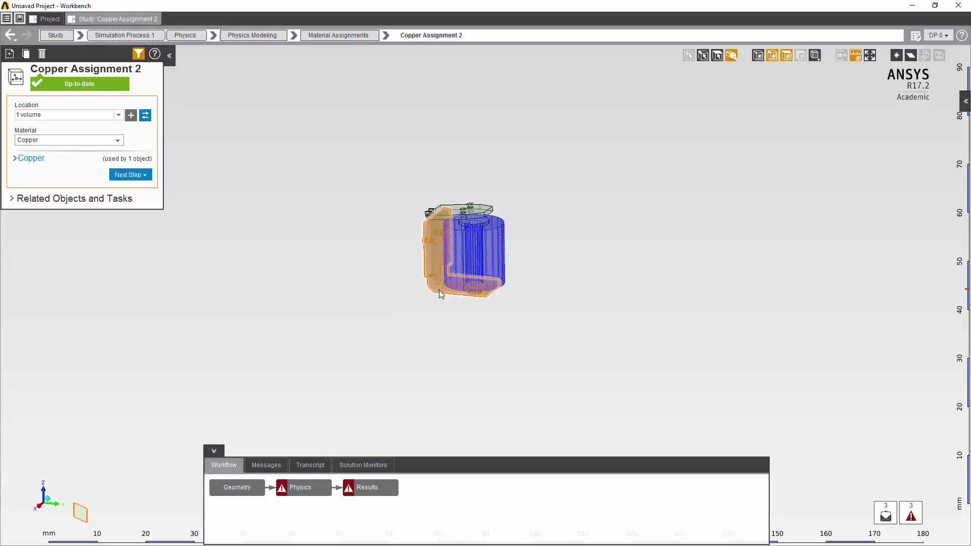
pyautogui.keyDown('ctrl'); pyautogui.click(448, 209); pyautogui.keyUp('ctrl')
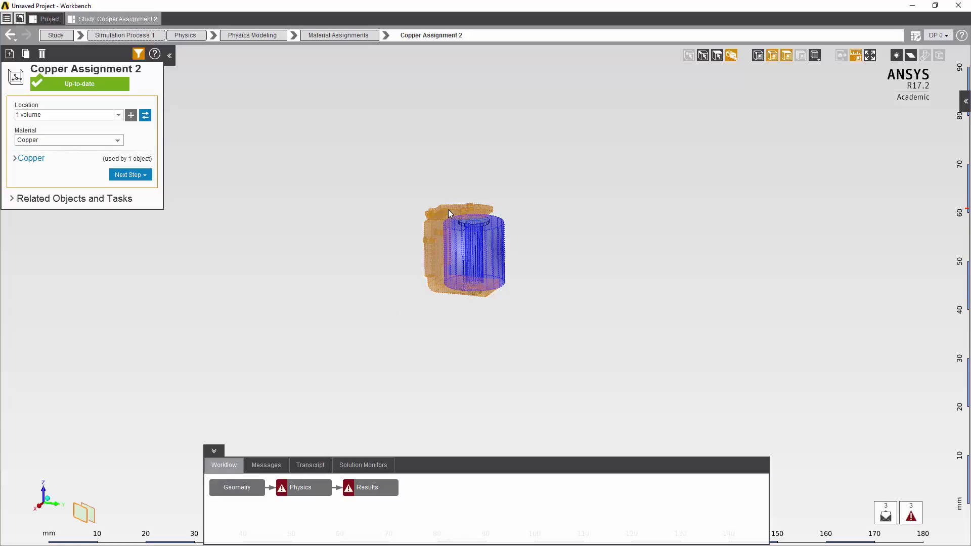
pyautogui.keyDown('ctrl'); pyautogui.click(482, 225); pyautogui.keyUp('ctrl')
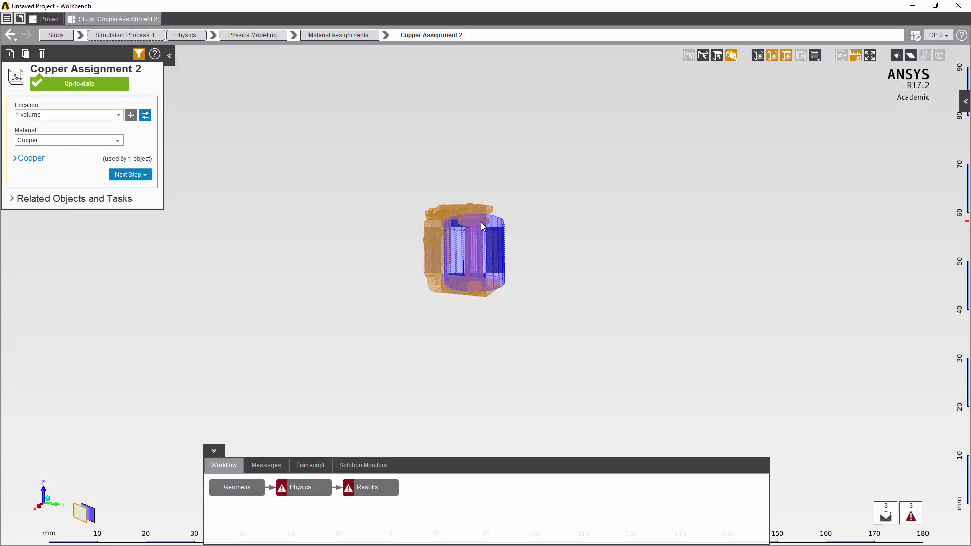
pyautogui.rightClick(452, 205)
pyautogui.moveTo(546, 232)
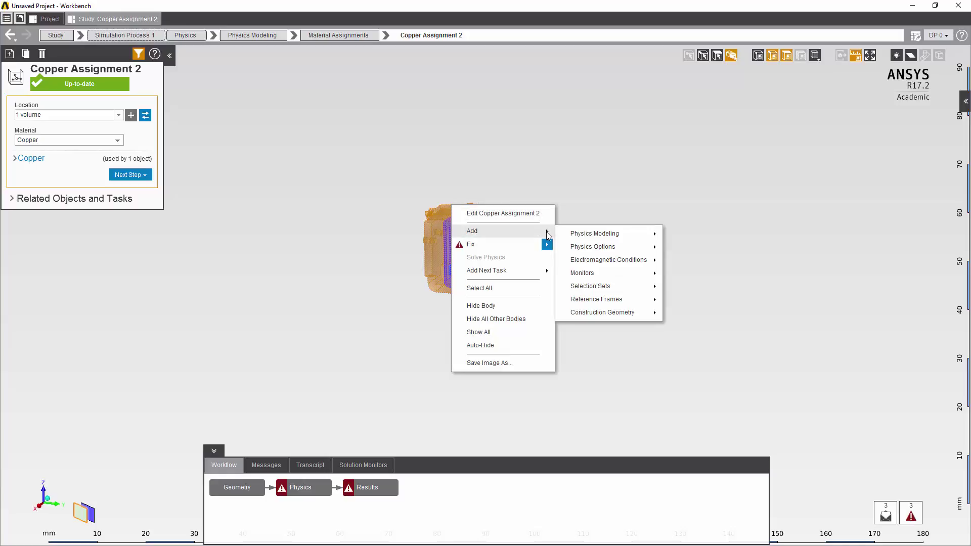
pyautogui.moveTo(627, 234)
pyautogui.moveTo(667, 236)
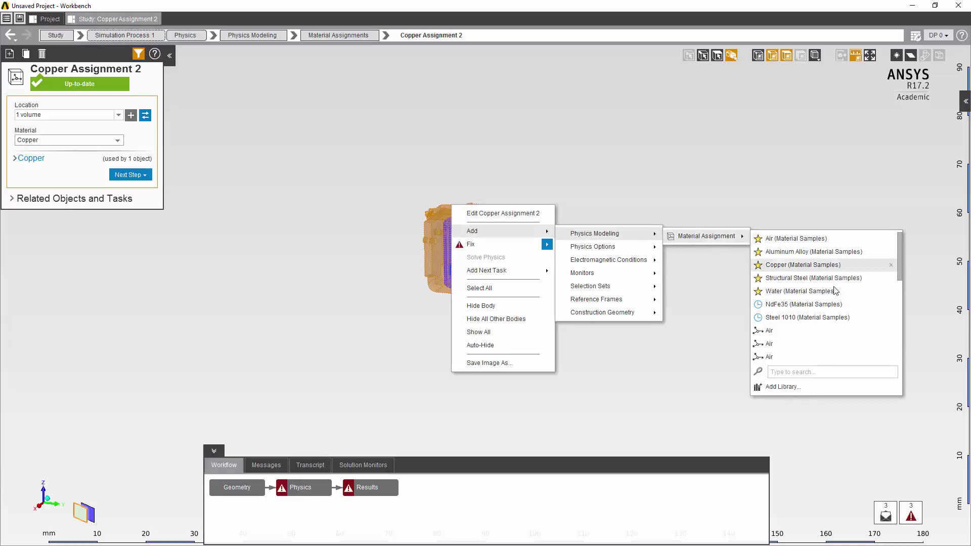
pyautogui.click(829, 315)
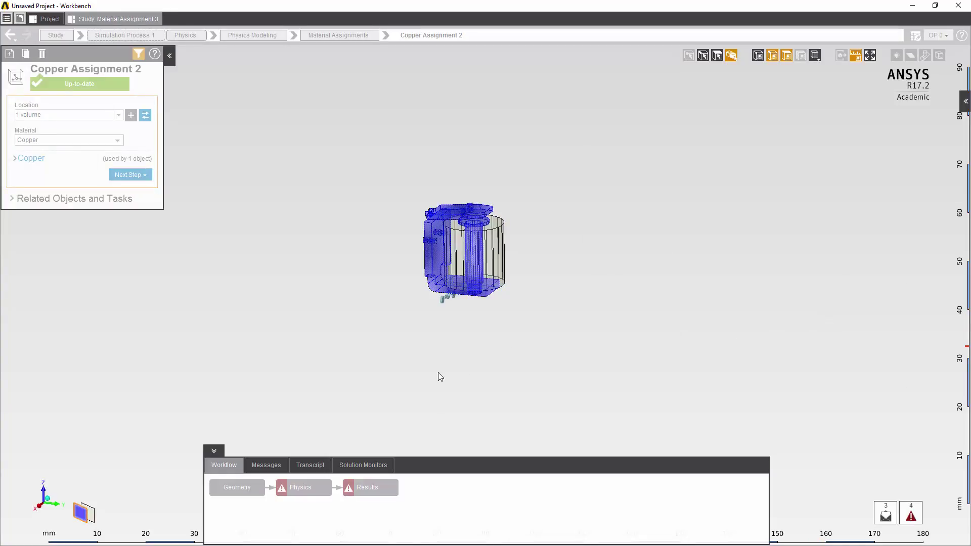
# Step: Set Force Computation 1's location to the relay's top plate body
pyautogui.click(303, 488)
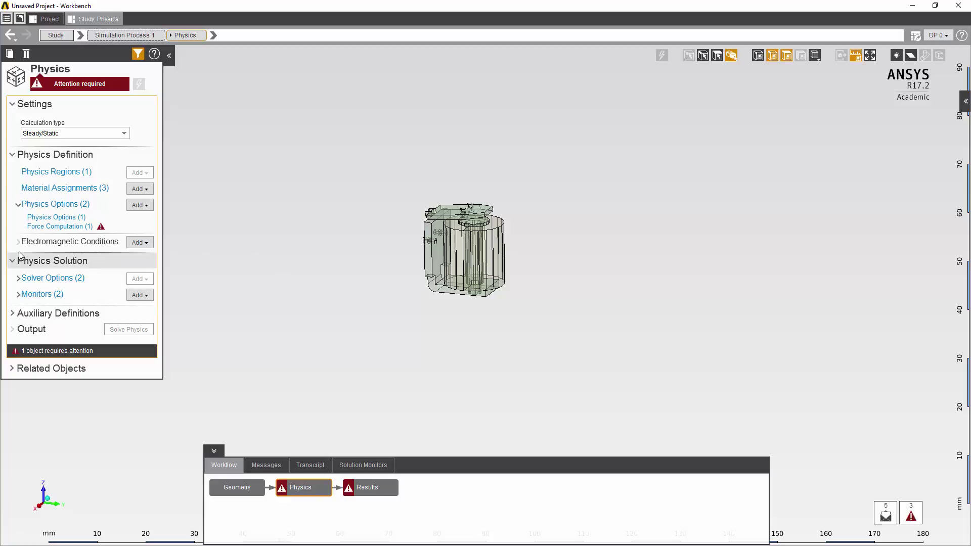
pyautogui.click(41, 230)
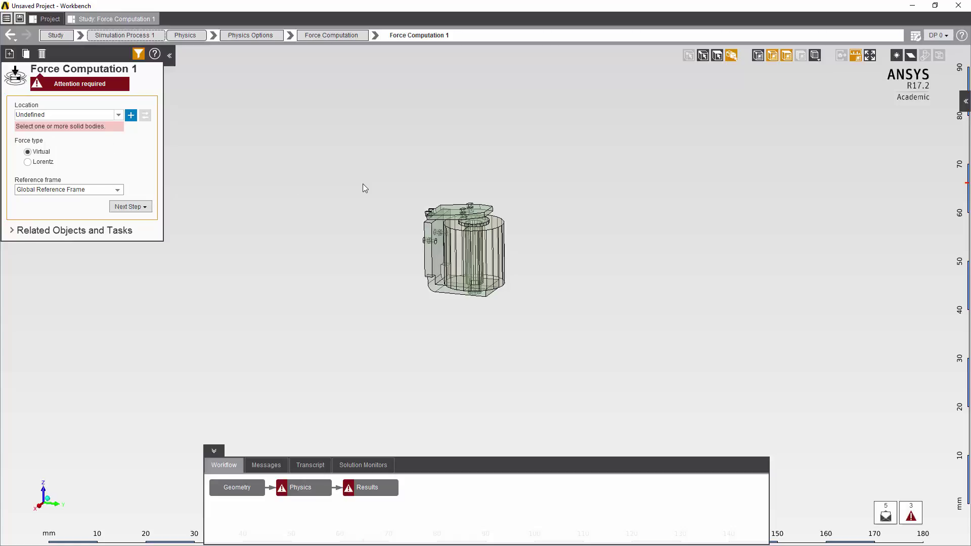
pyautogui.click(89, 114)
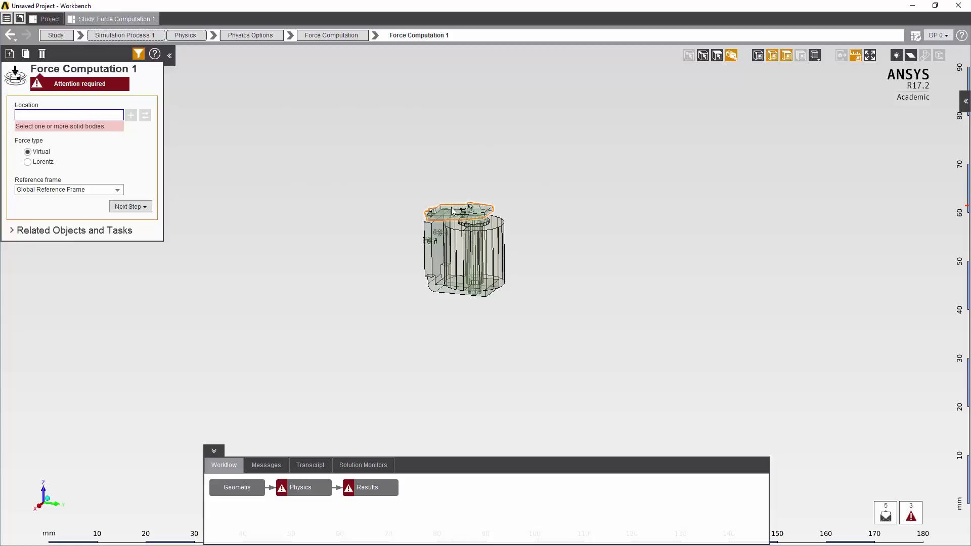
pyautogui.click(131, 115)
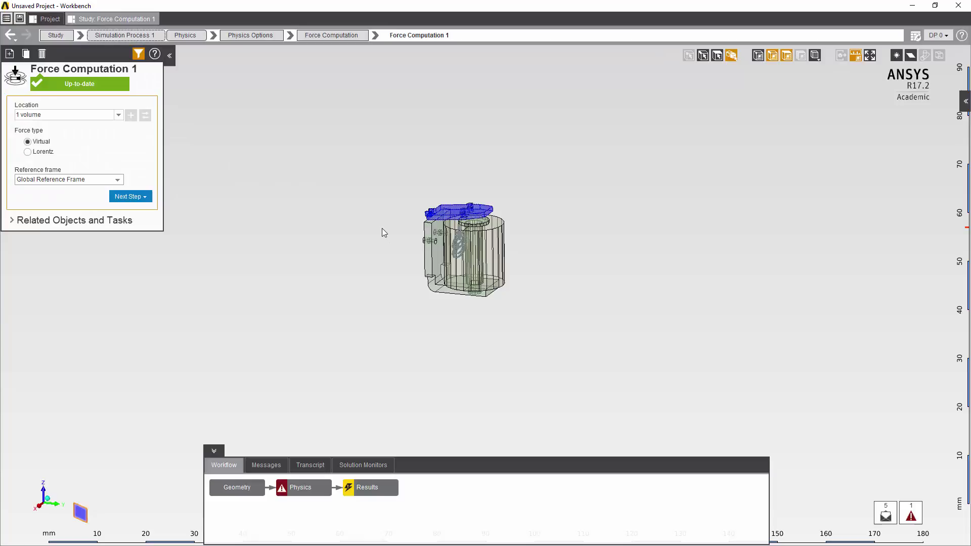
pyautogui.click(305, 487)
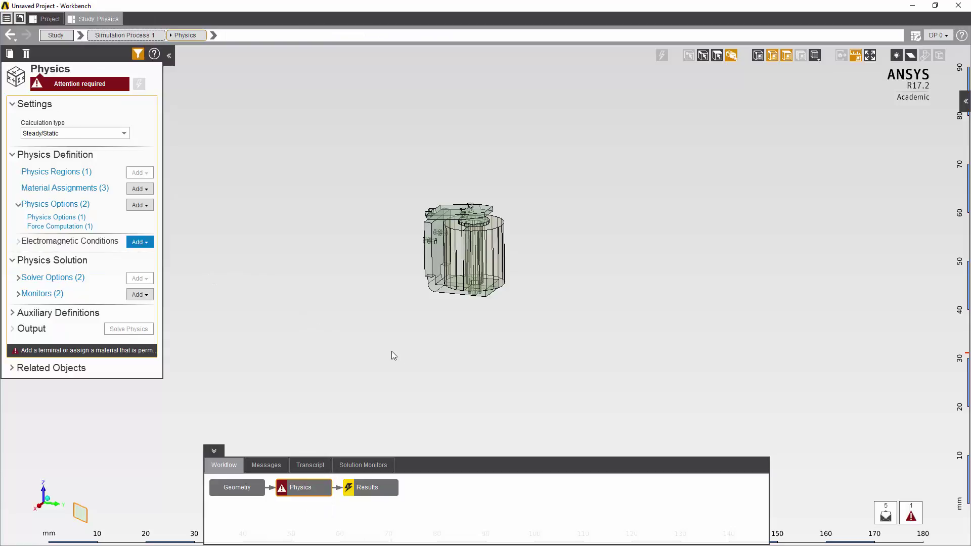
# Step: Hide the large inner cylinder body and zoom in on the relay
pyautogui.moveTo(391, 351); pyautogui.dragTo(348, 361, button='middle')
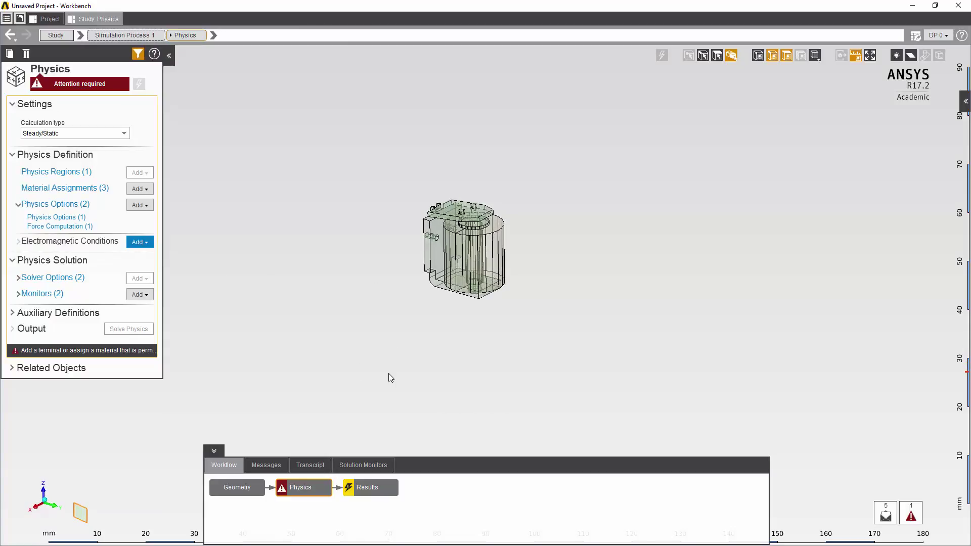
pyautogui.rightClick(489, 258)
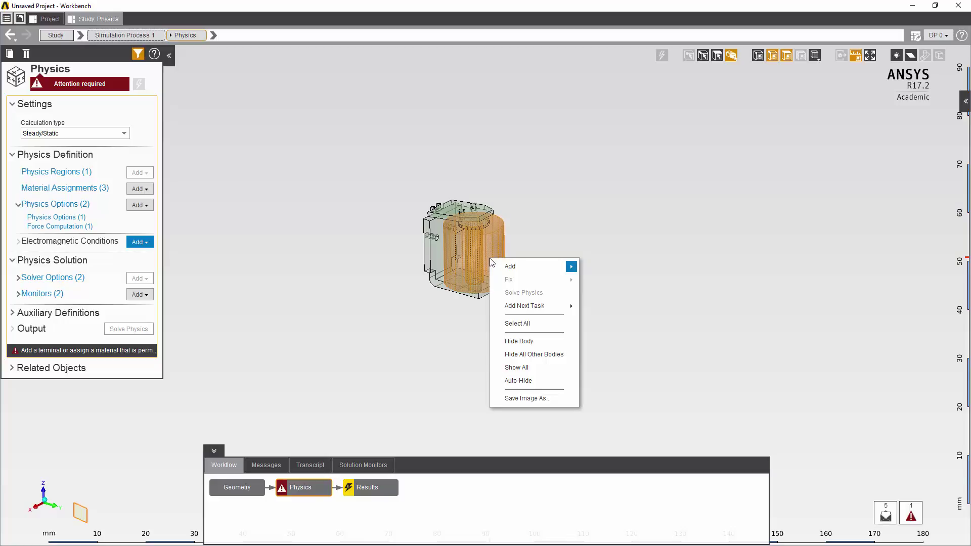
pyautogui.click(519, 341)
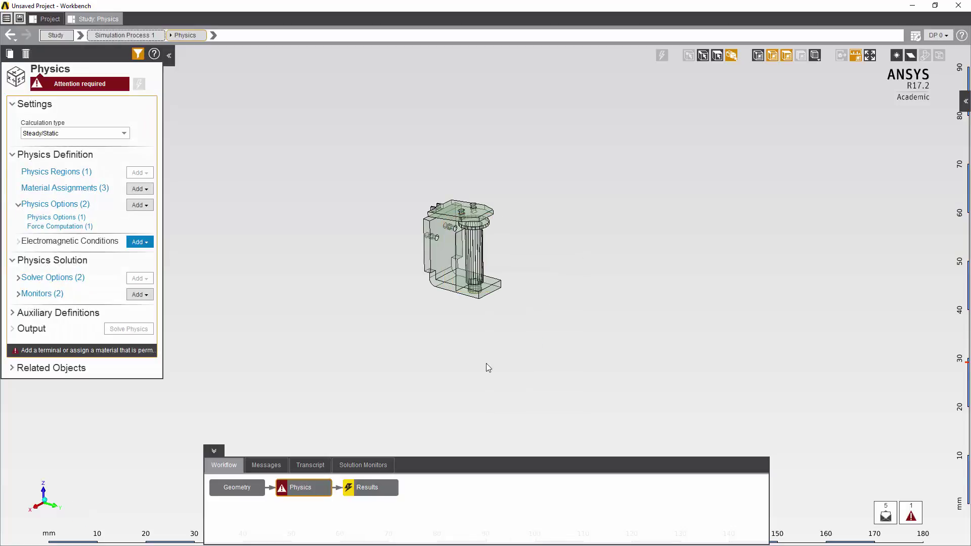
pyautogui.scroll(5, 486, 363)
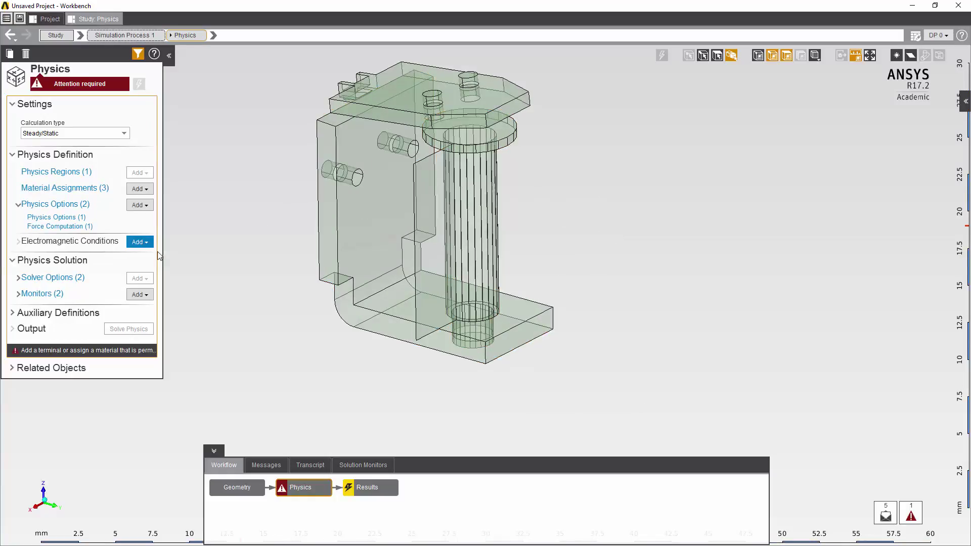
# Step: Add Terminal 1 on the inner planar face with 200 conductors
pyautogui.click(142, 242)
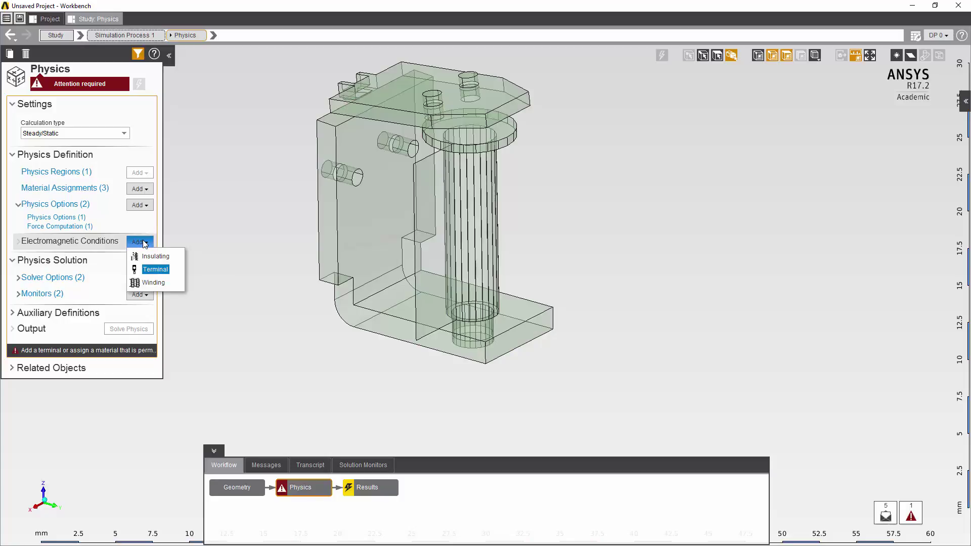
pyautogui.click(139, 267)
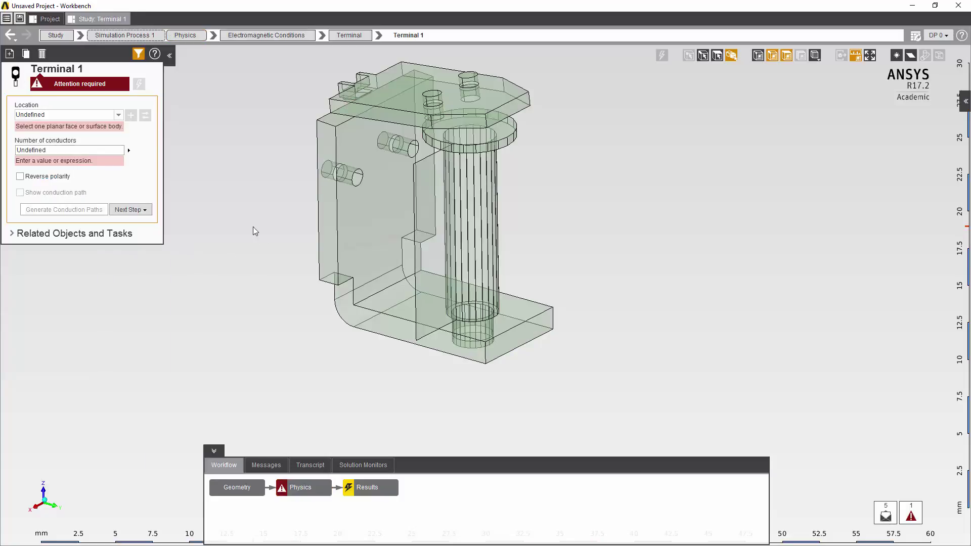
pyautogui.click(45, 113)
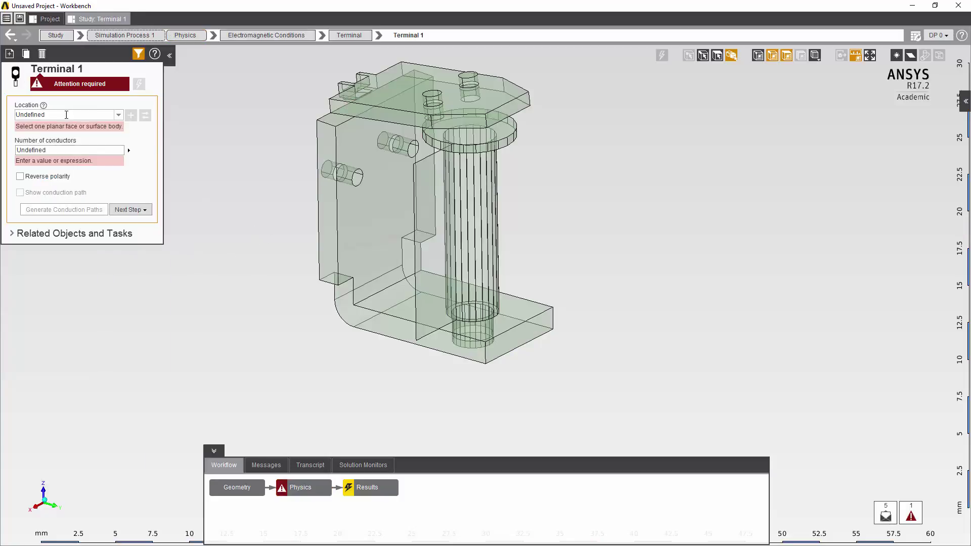
pyautogui.click(446, 209)
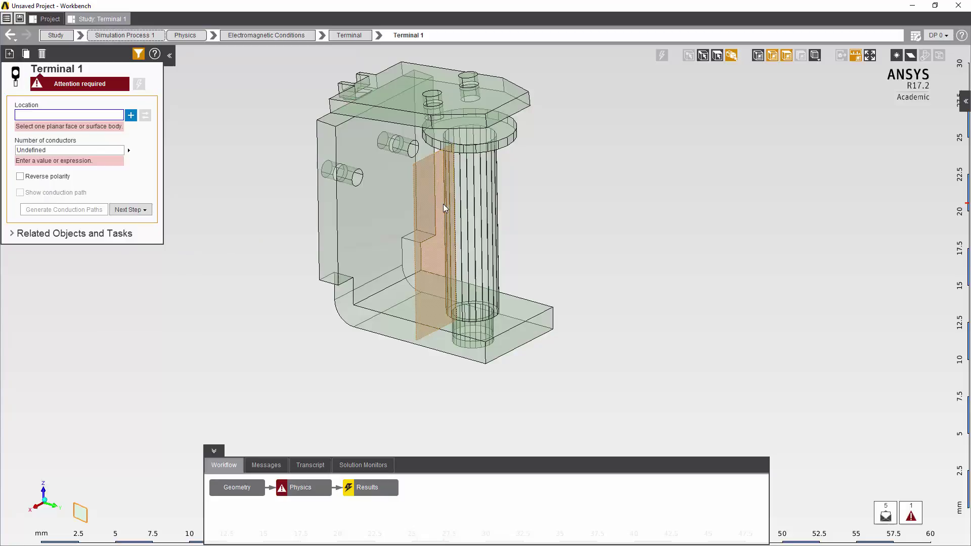
pyautogui.click(130, 115)
pyautogui.click(88, 140)
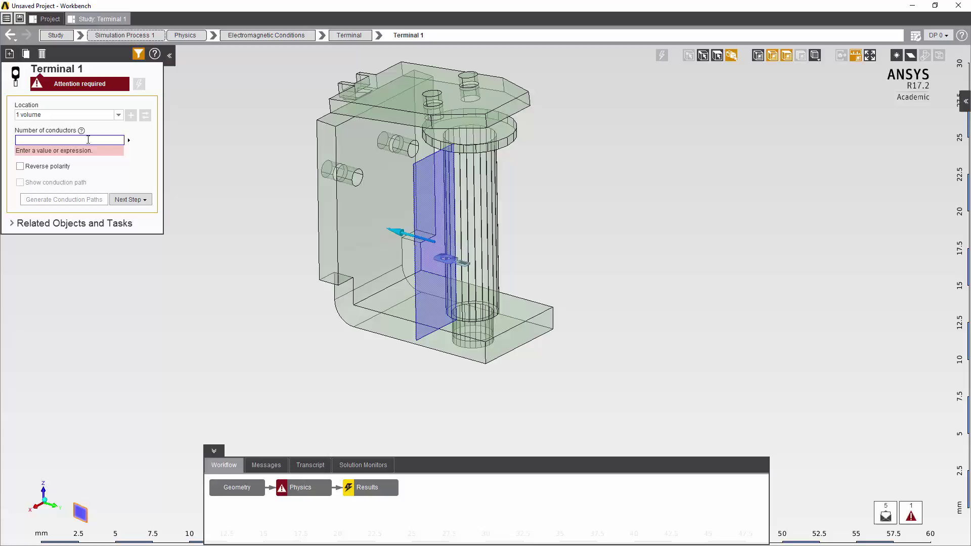
pyautogui.write('200')
pyautogui.click(255, 256)
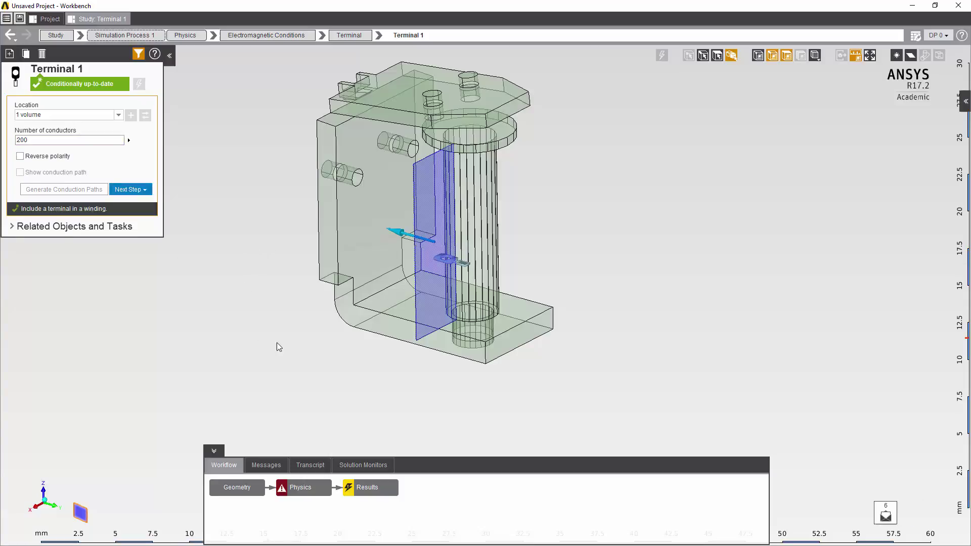
pyautogui.click(313, 488)
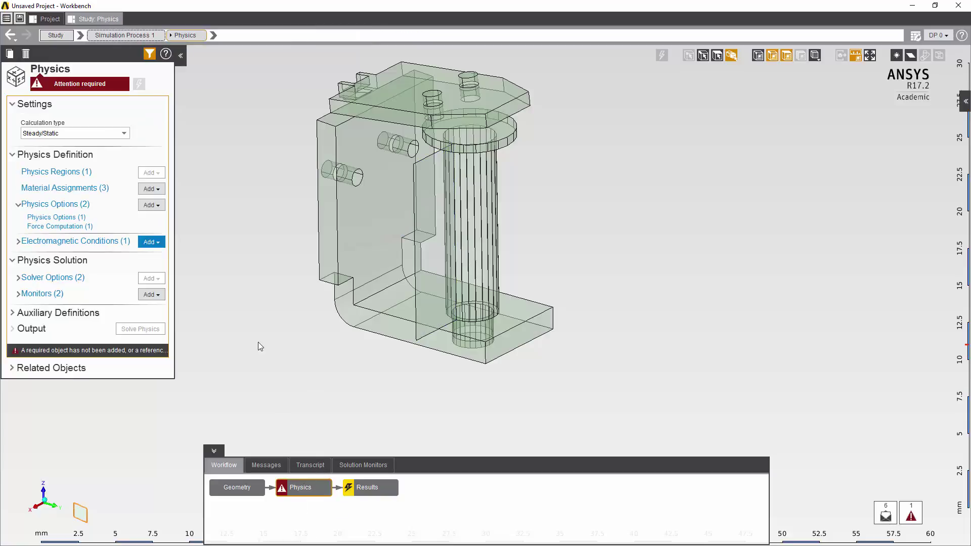
# Step: Add Winding 1 using Terminal 1 with a 100 mA operating current
pyautogui.click(158, 241)
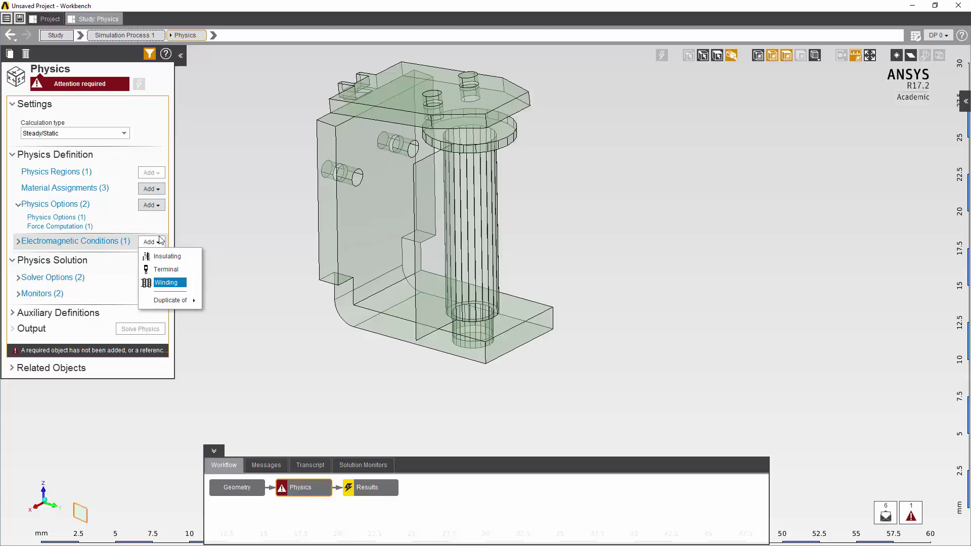
pyautogui.click(171, 283)
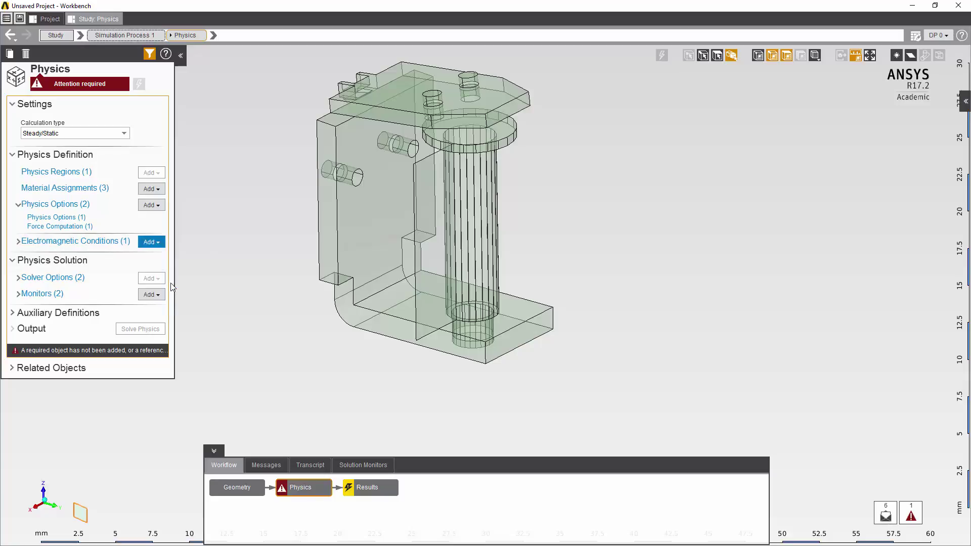
pyautogui.click(83, 119)
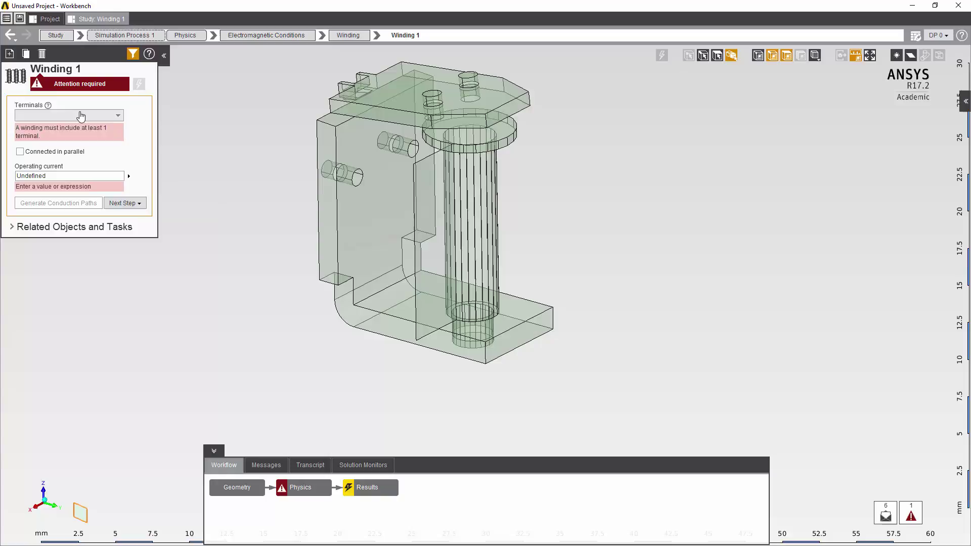
pyautogui.click(21, 127)
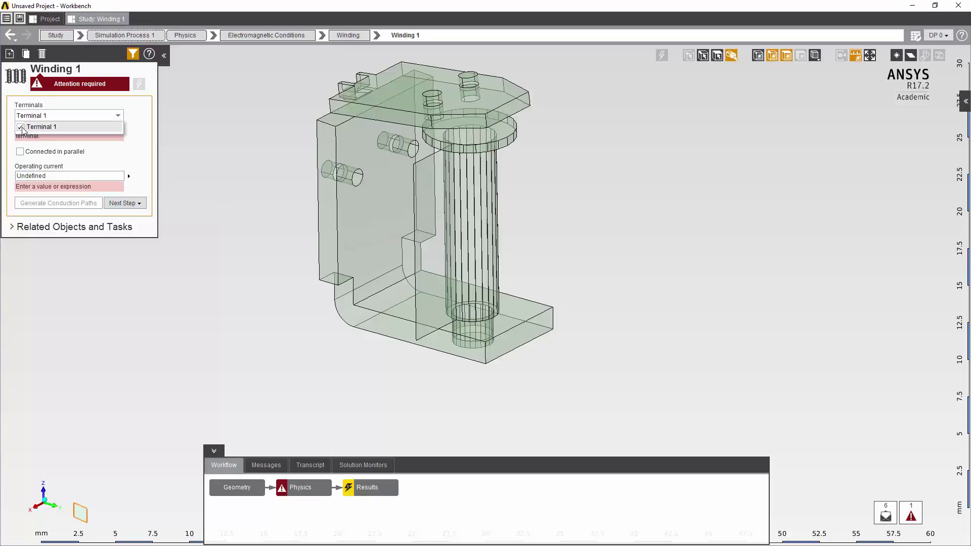
pyautogui.click(69, 157)
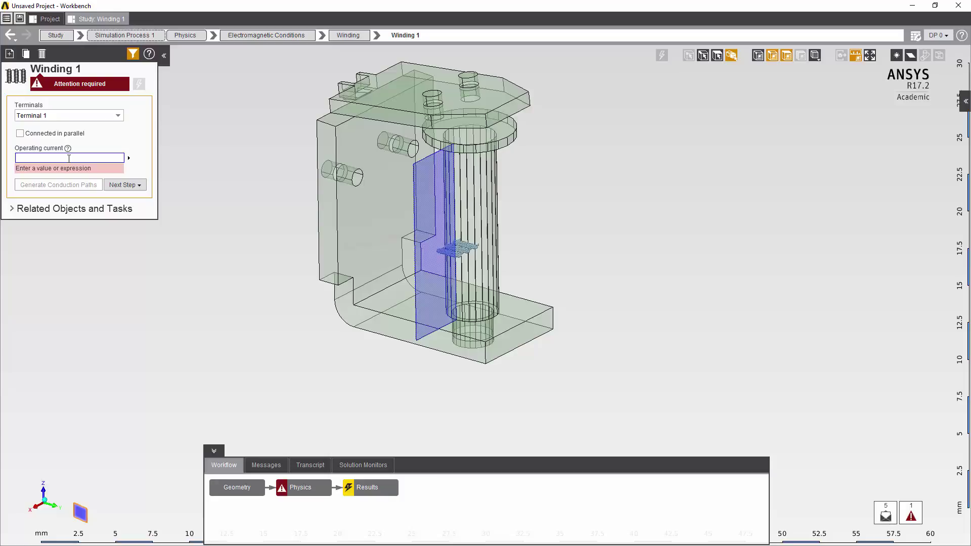
pyautogui.write('100')
pyautogui.press('Return')
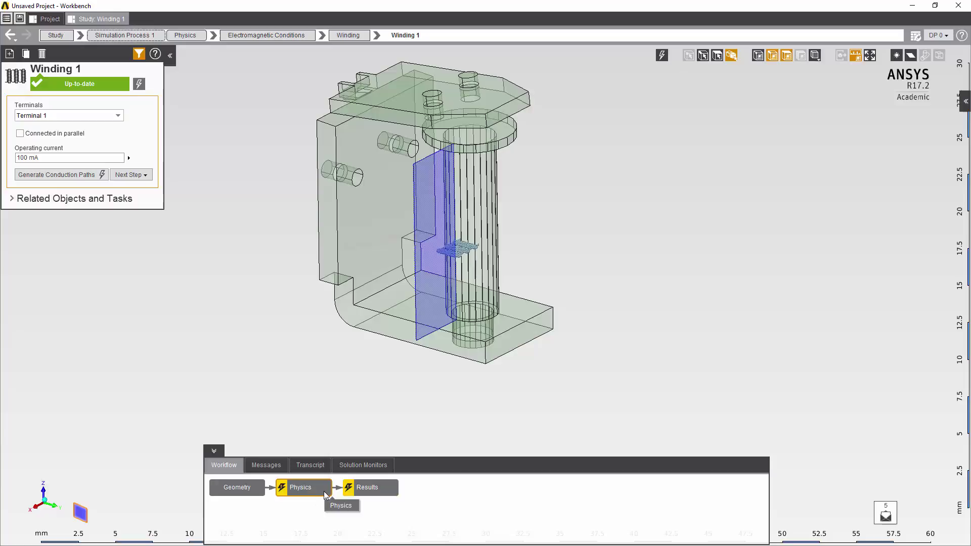
pyautogui.click(371, 487)
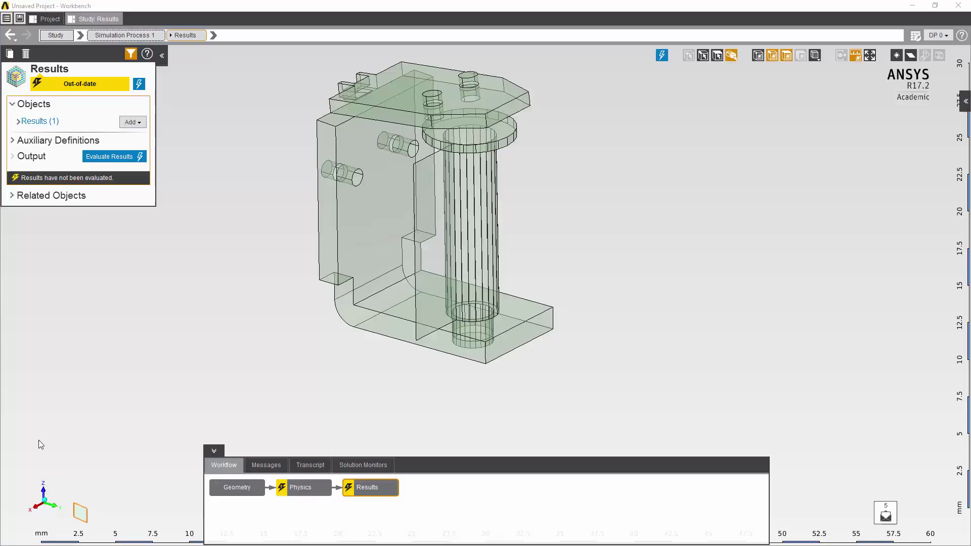
# Step: Show all bodies and add Vector 1 plotting Magnetic Flux Density, B on the outer cylinder
pyautogui.rightClick(269, 380)
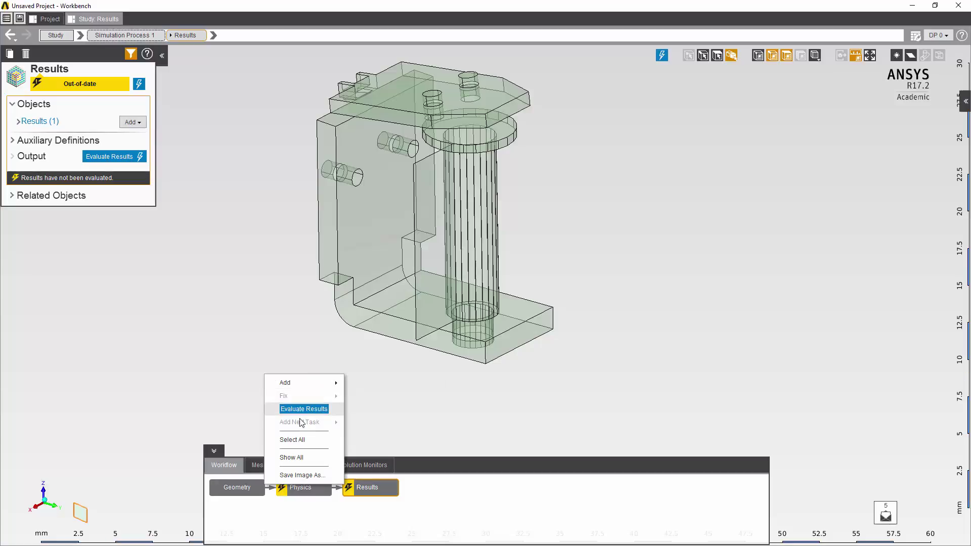
pyautogui.click(295, 457)
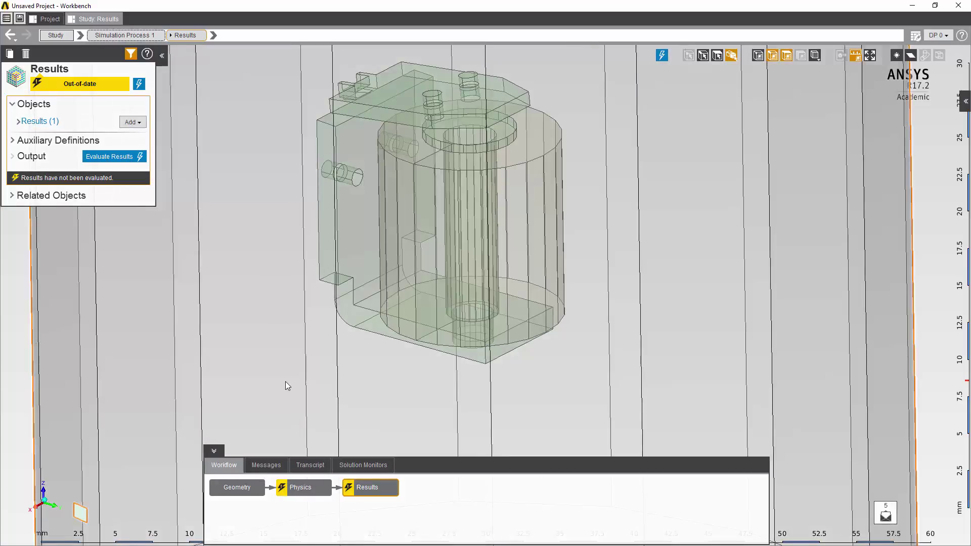
pyautogui.scroll(-6, 288, 381)
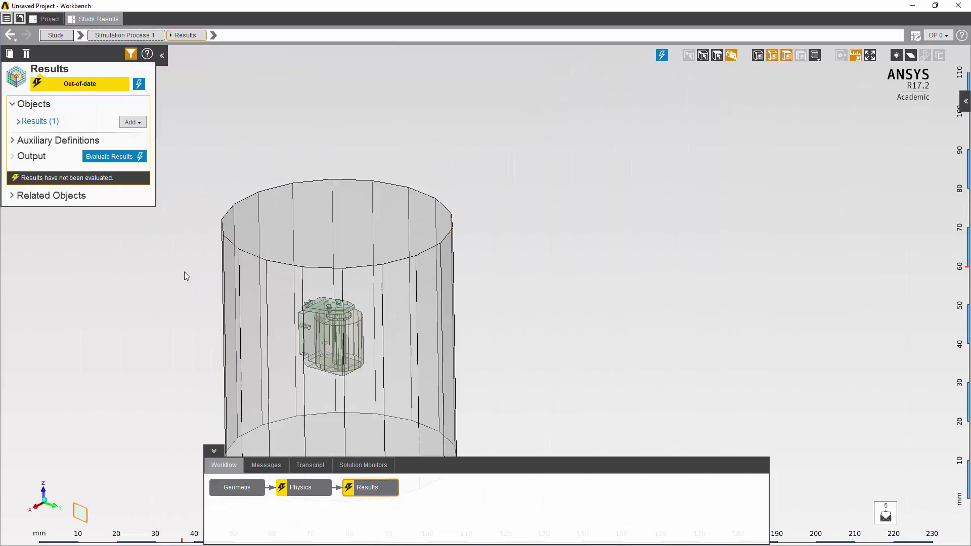
pyautogui.click(139, 122)
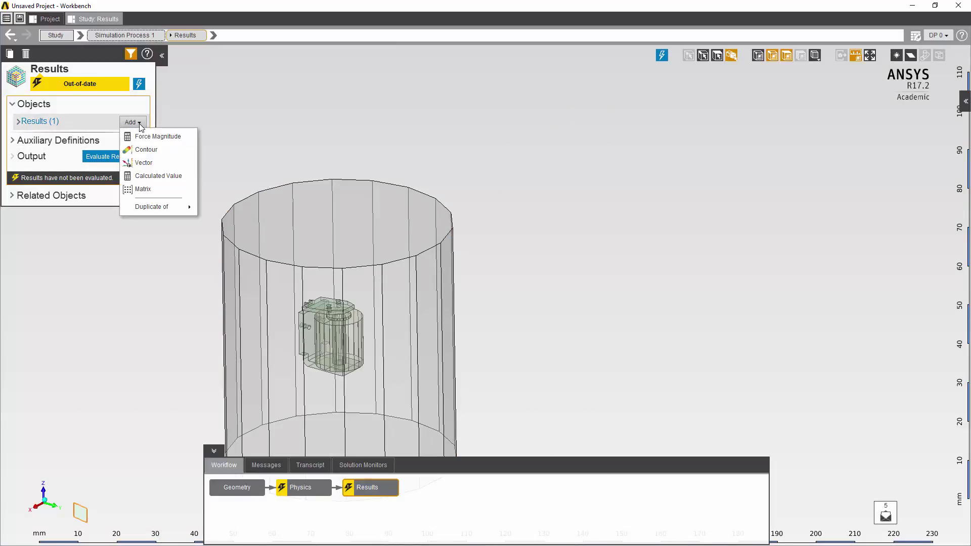
pyautogui.click(144, 163)
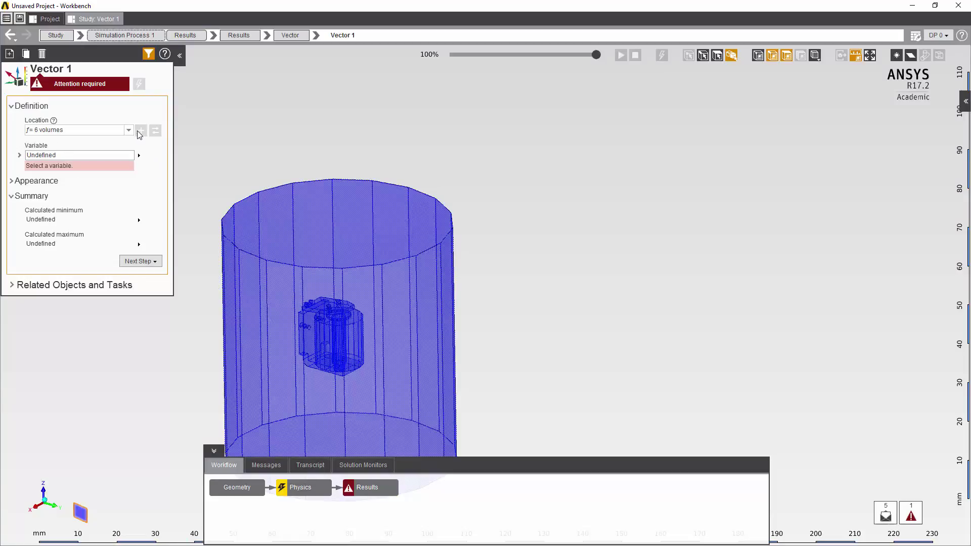
pyautogui.click(257, 216)
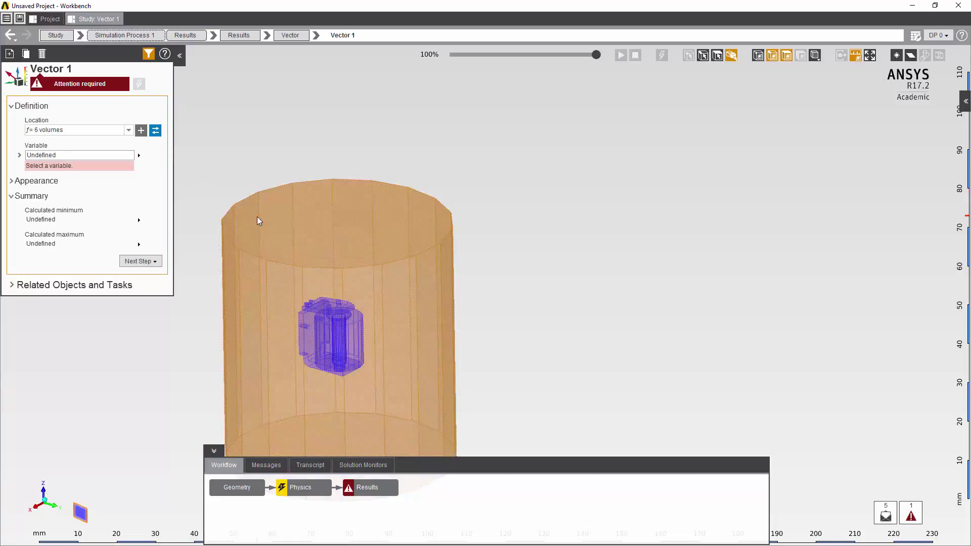
pyautogui.click(155, 130)
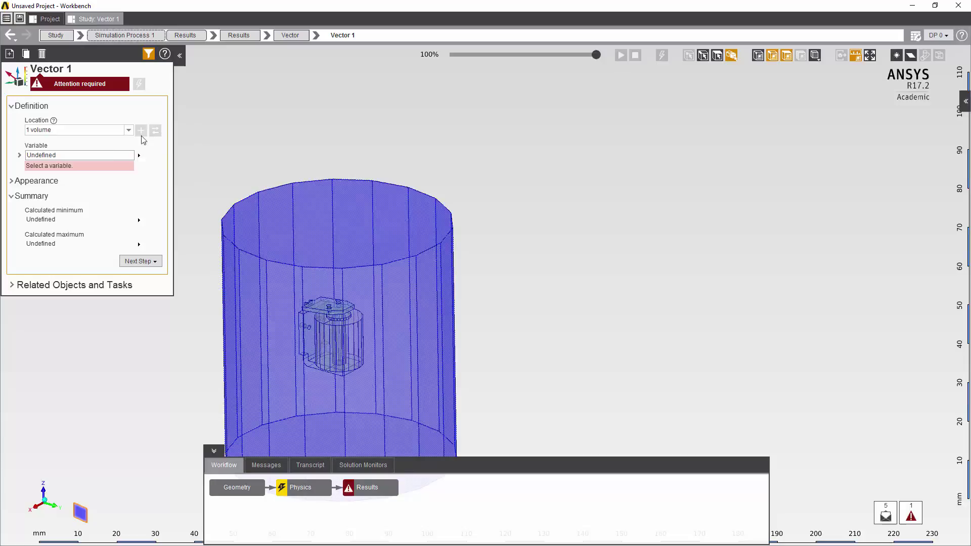
pyautogui.click(98, 155)
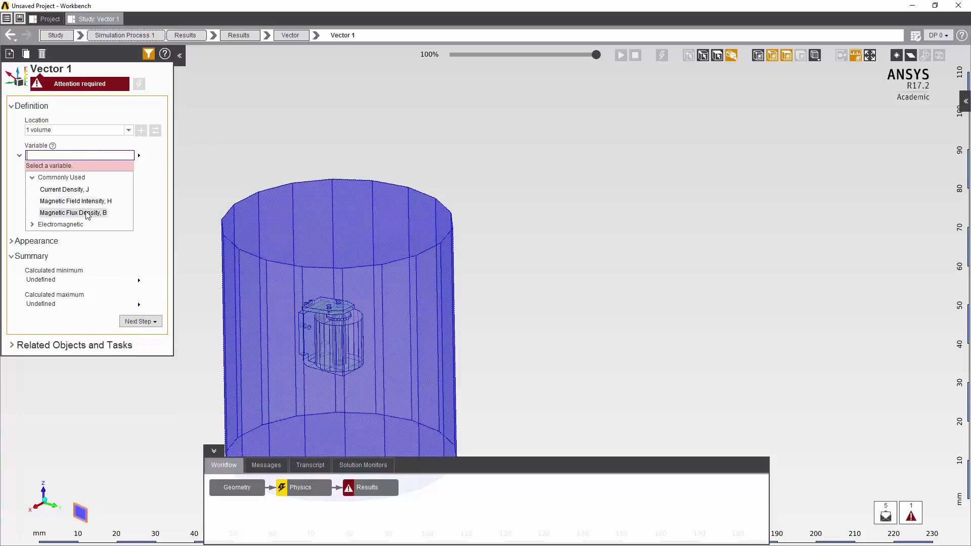
pyautogui.click(96, 214)
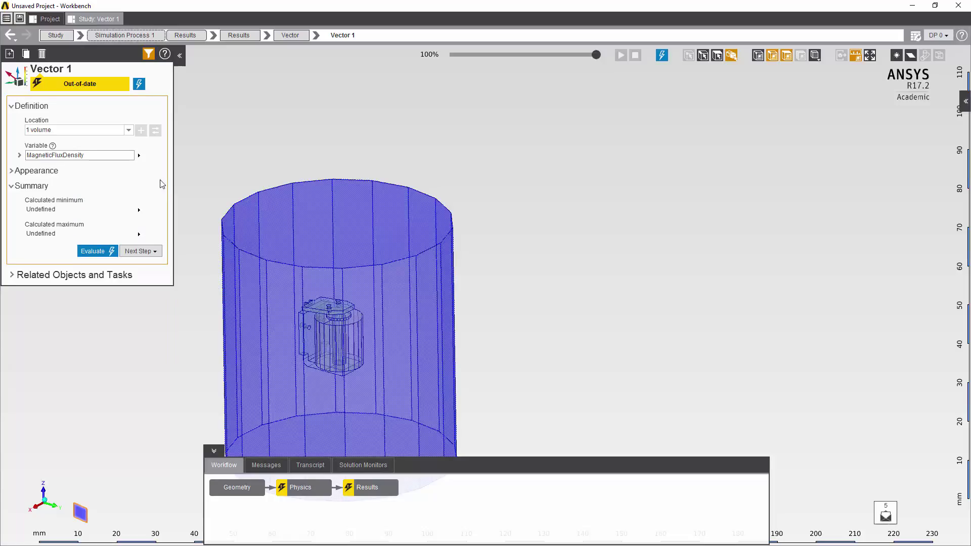
# Step: Hide the outer cylinder body and go back to the Results overview
pyautogui.click(332, 205)
pyautogui.rightClick(332, 206)
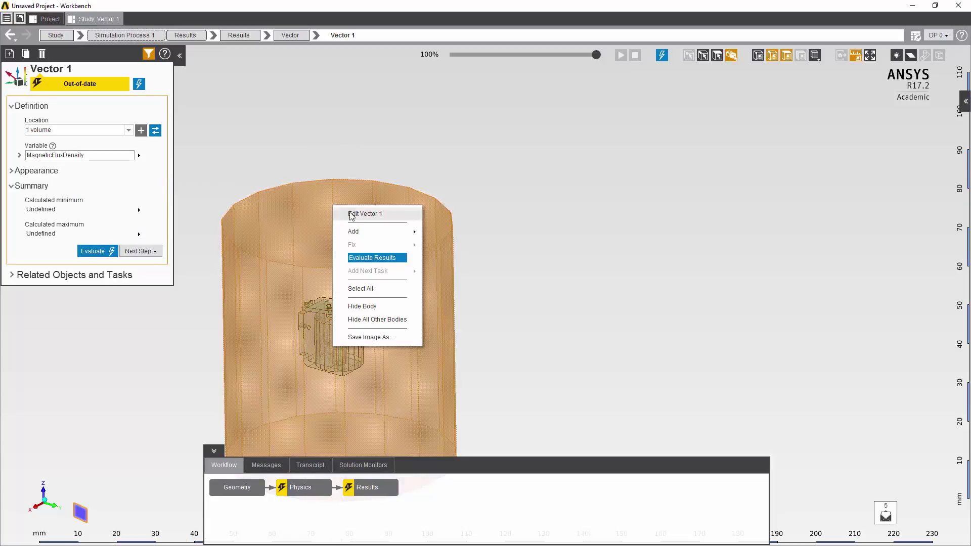
pyautogui.click(367, 310)
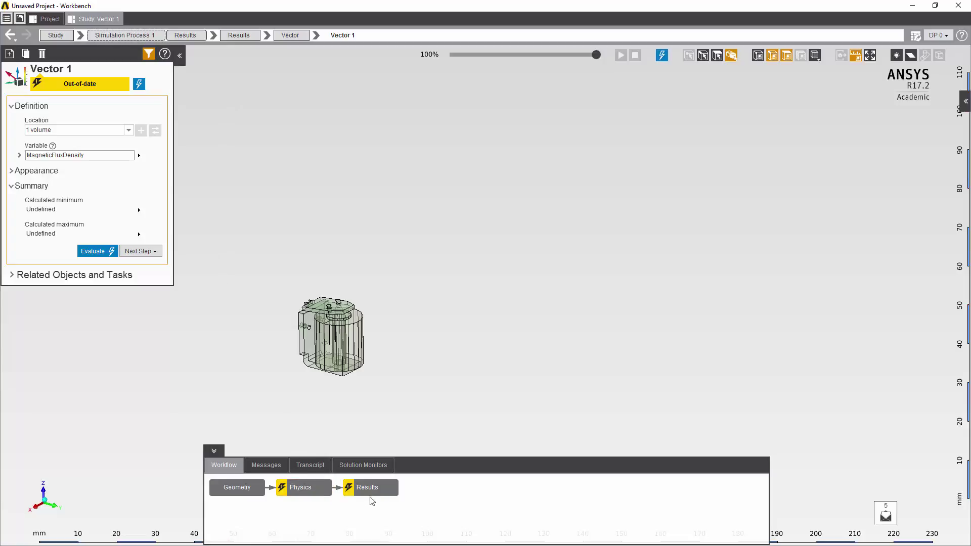
pyautogui.click(370, 493)
# Step: Add Contour 1 showing Magnetic Flux Density Magnitude on the three relay volumes
pyautogui.click(132, 122)
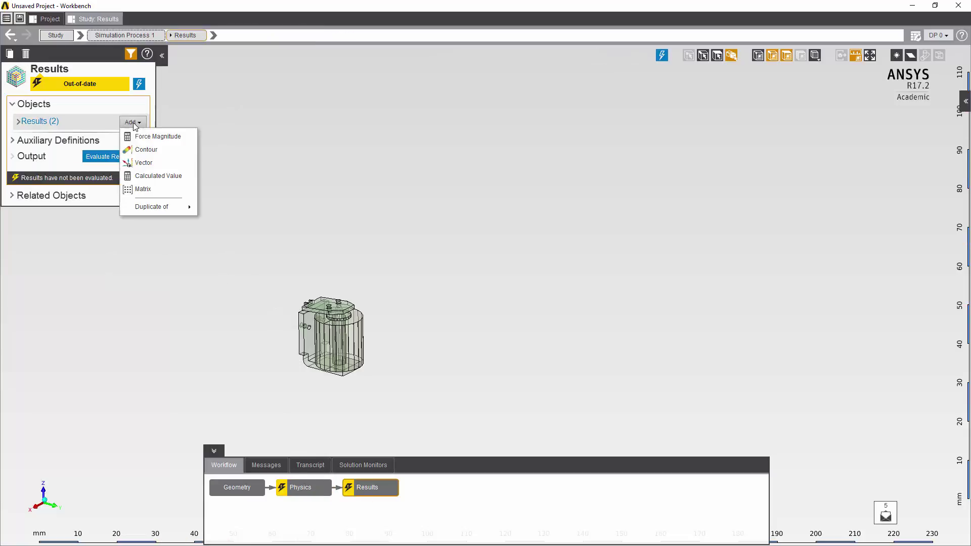
pyautogui.click(156, 149)
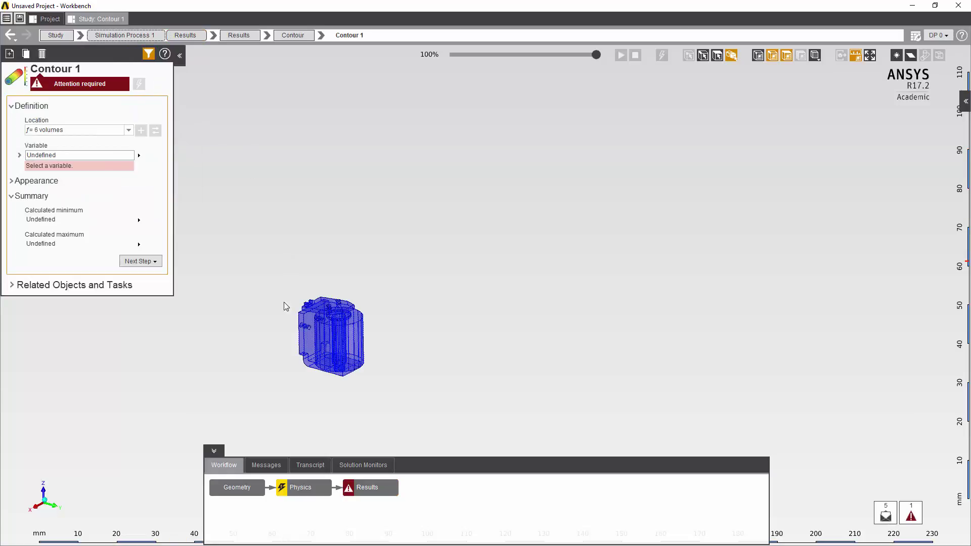
pyautogui.click(309, 367)
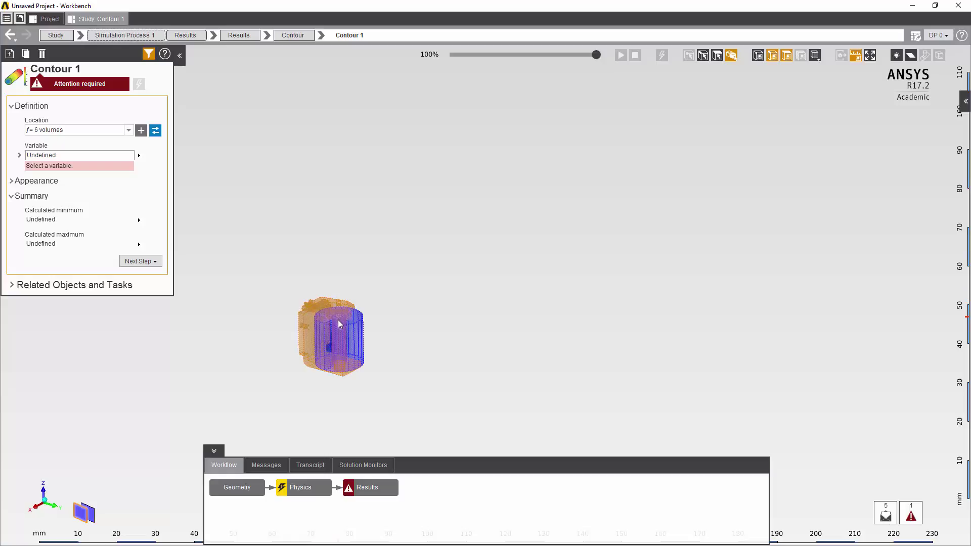
pyautogui.click(156, 131)
pyautogui.click(79, 156)
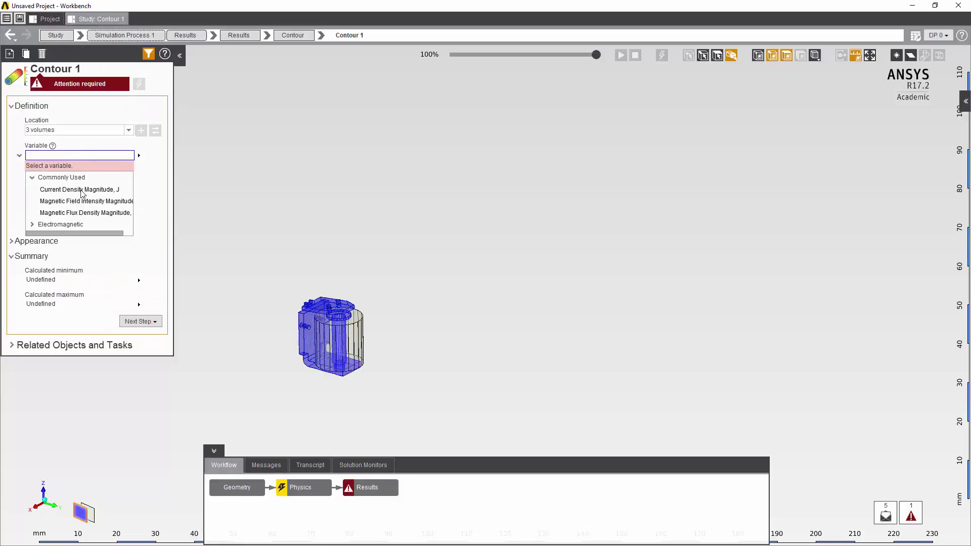
pyautogui.click(80, 212)
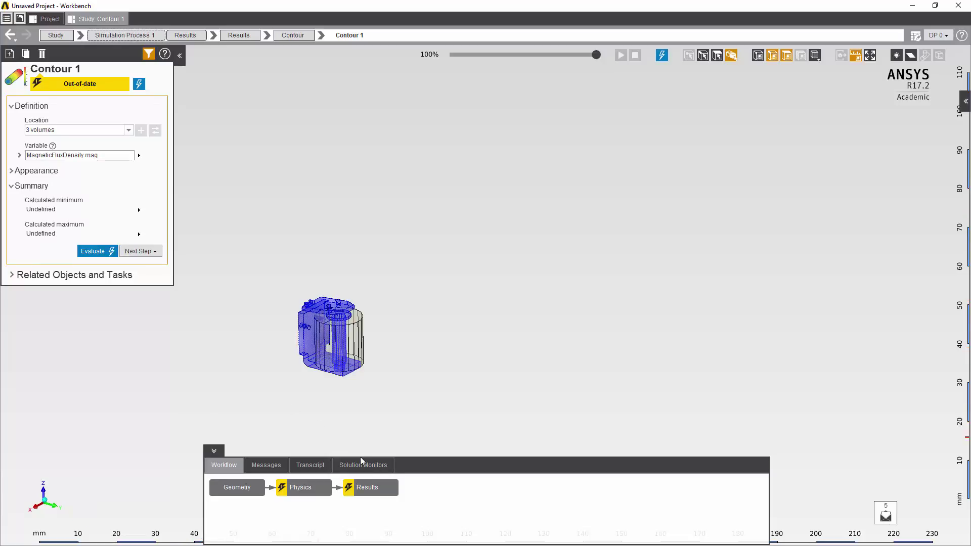
pyautogui.click(368, 487)
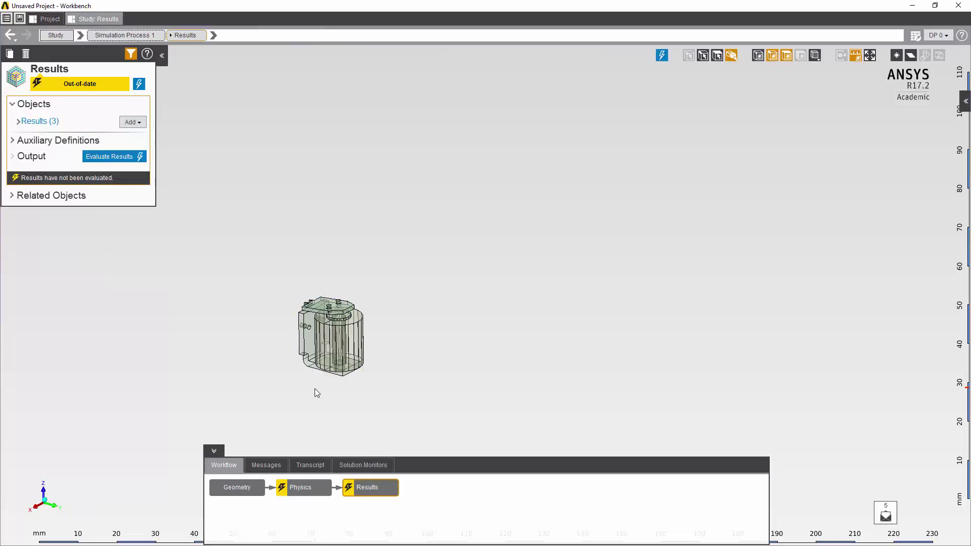
# Step: Add Contour 2 showing Current Density Magnitude, J on the coil volume only
pyautogui.click(133, 121)
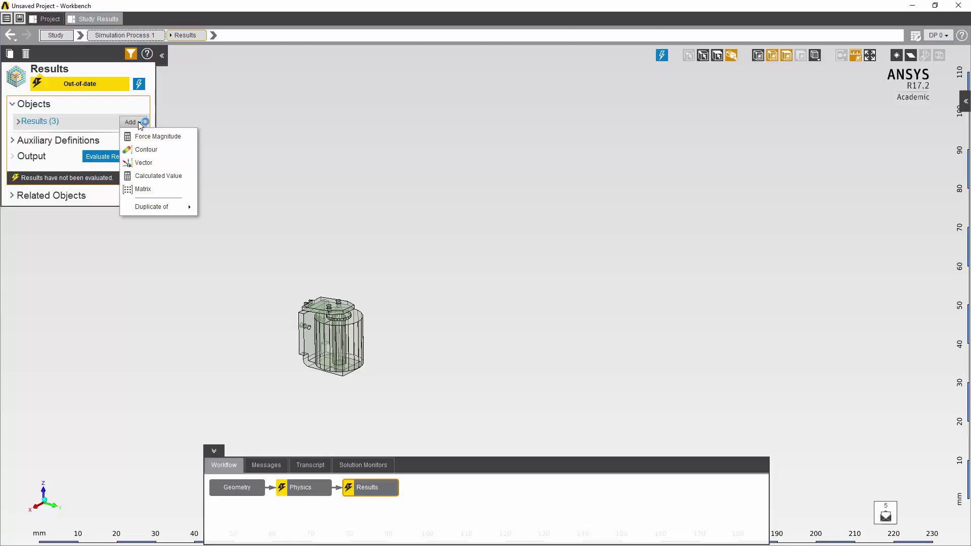
pyautogui.click(145, 151)
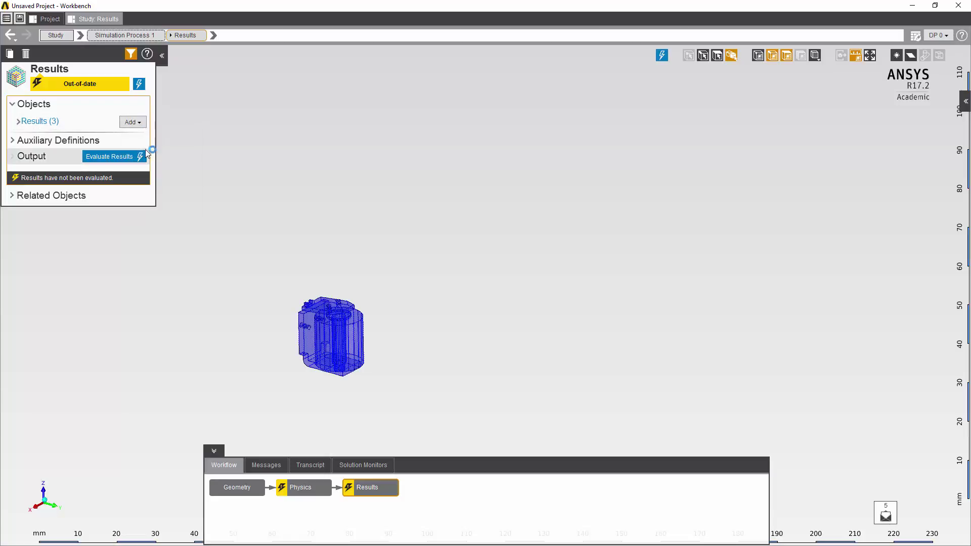
pyautogui.click(348, 339)
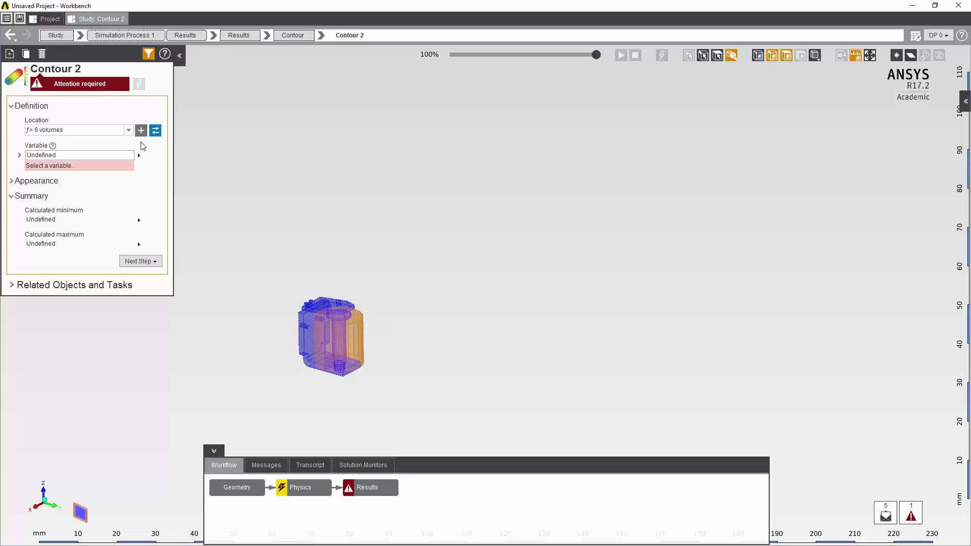
pyautogui.click(155, 130)
pyautogui.click(130, 155)
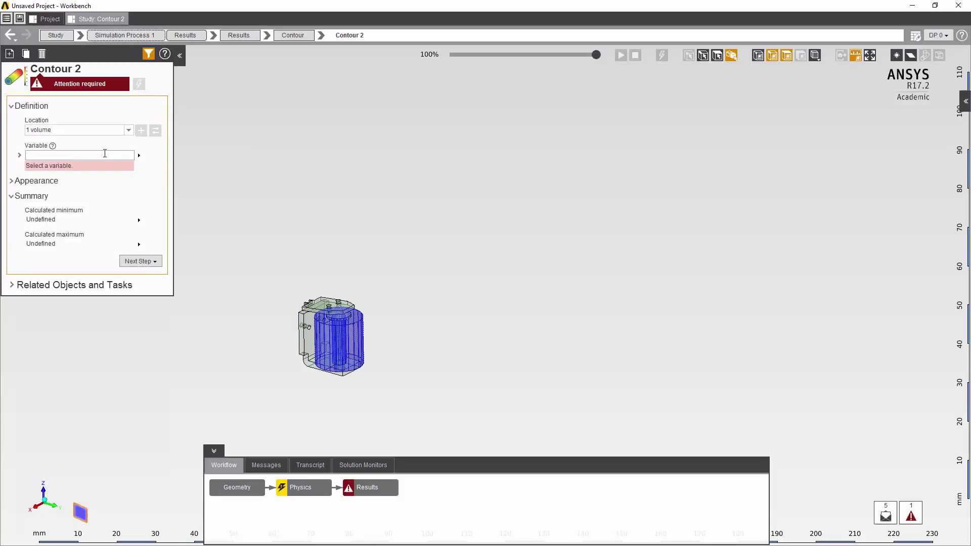
pyautogui.click(83, 190)
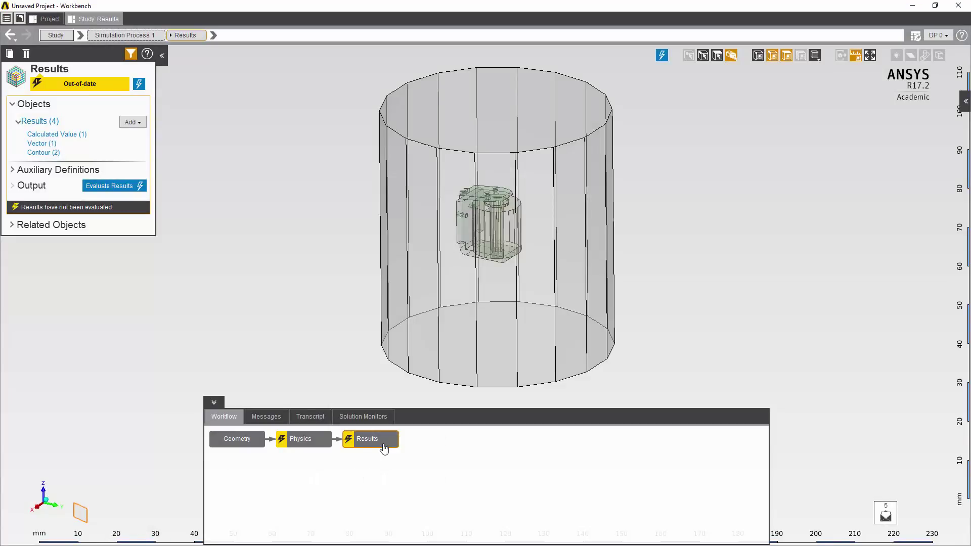
# Step: Evaluate all results and watch the convergence chart in Solution Monitors
pyautogui.click(384, 444)
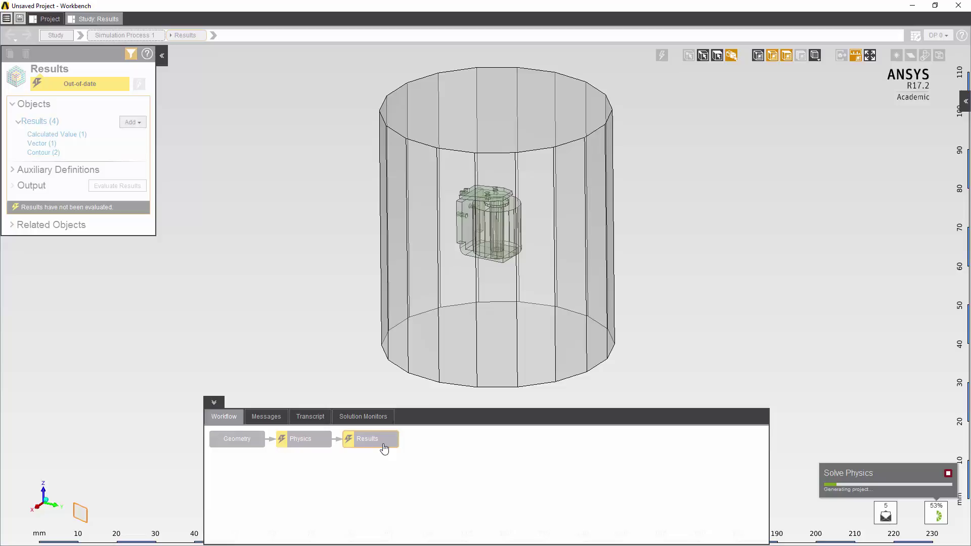
pyautogui.click(367, 417)
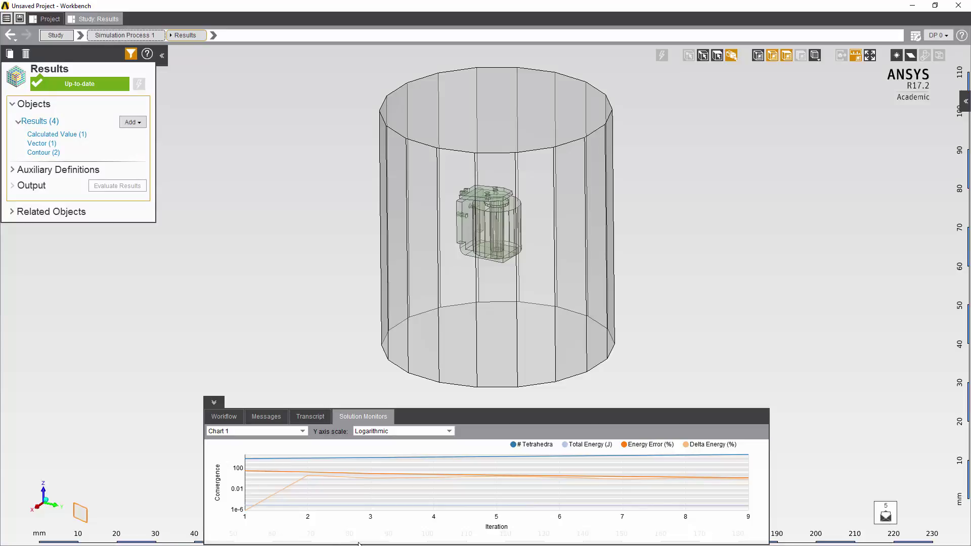
# Step: Display the Vector 1 flux density plot with the surrounding geometry shown
pyautogui.click(224, 417)
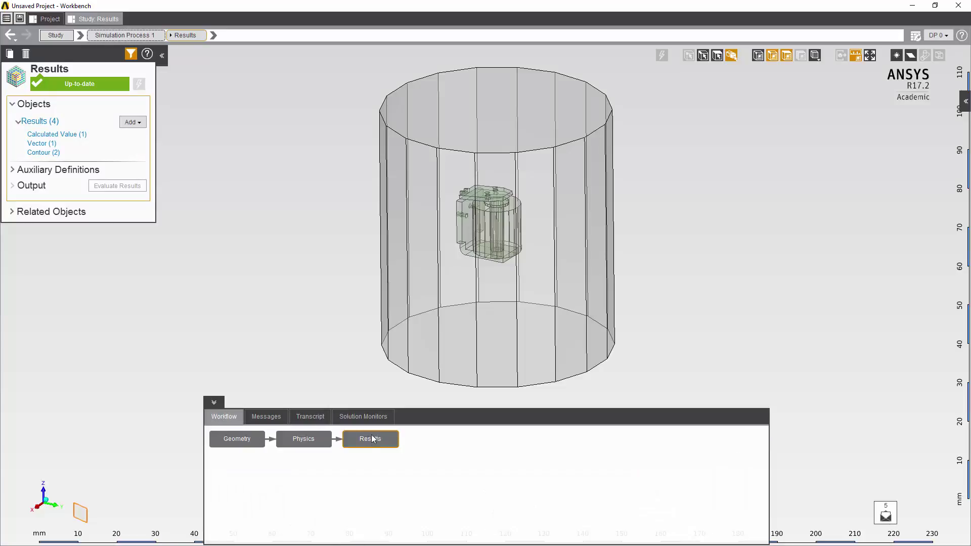
pyautogui.click(38, 143)
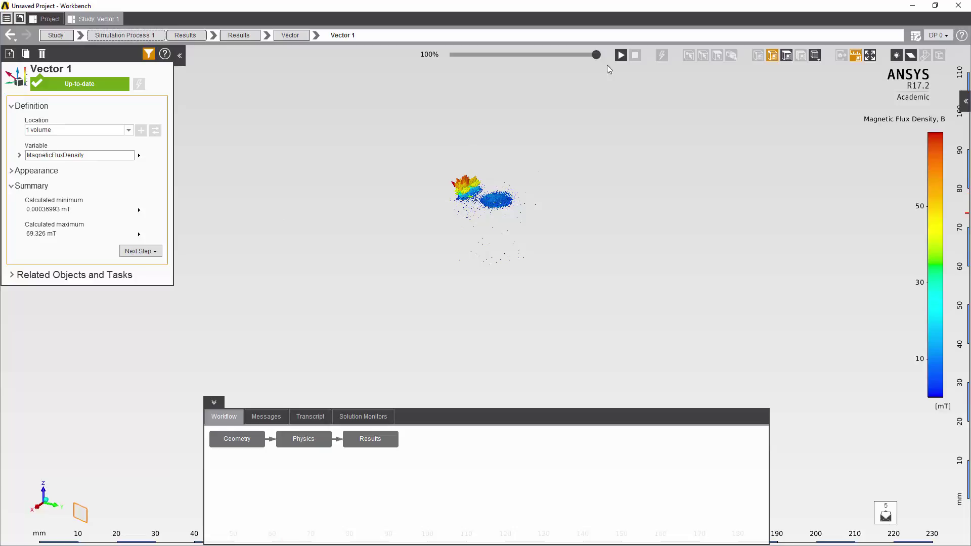
pyautogui.click(786, 57)
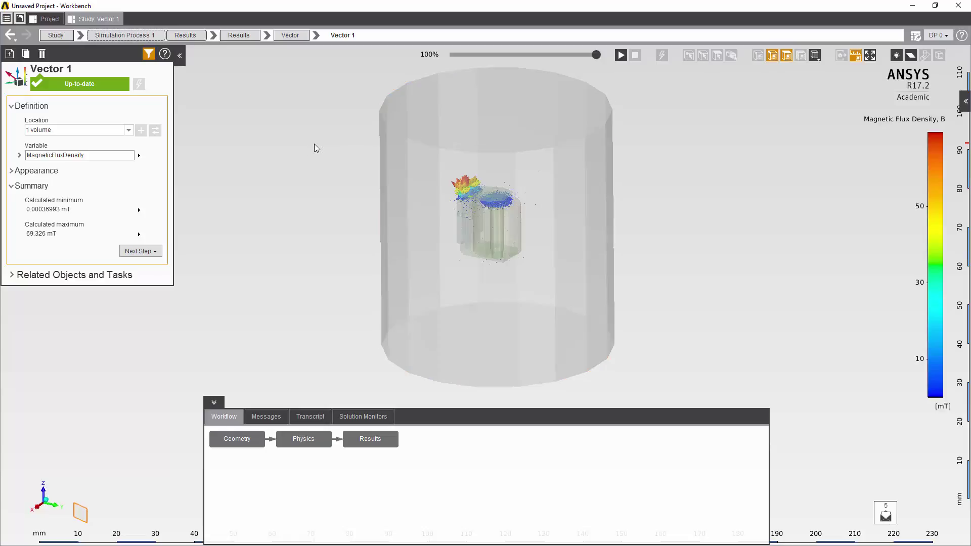
# Step: View the Contour 1 flux density plot, then the Contour 2 current density plot
pyautogui.click(267, 34)
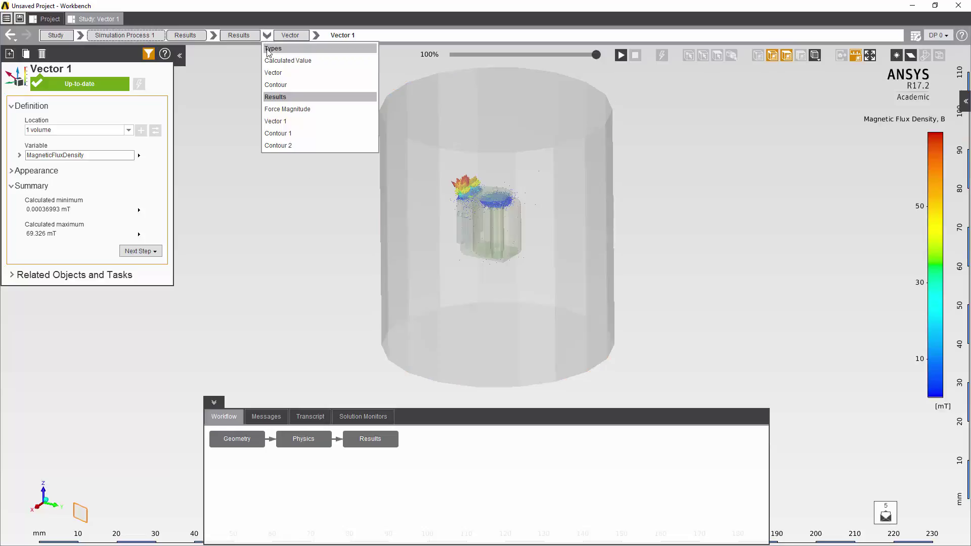
pyautogui.click(269, 134)
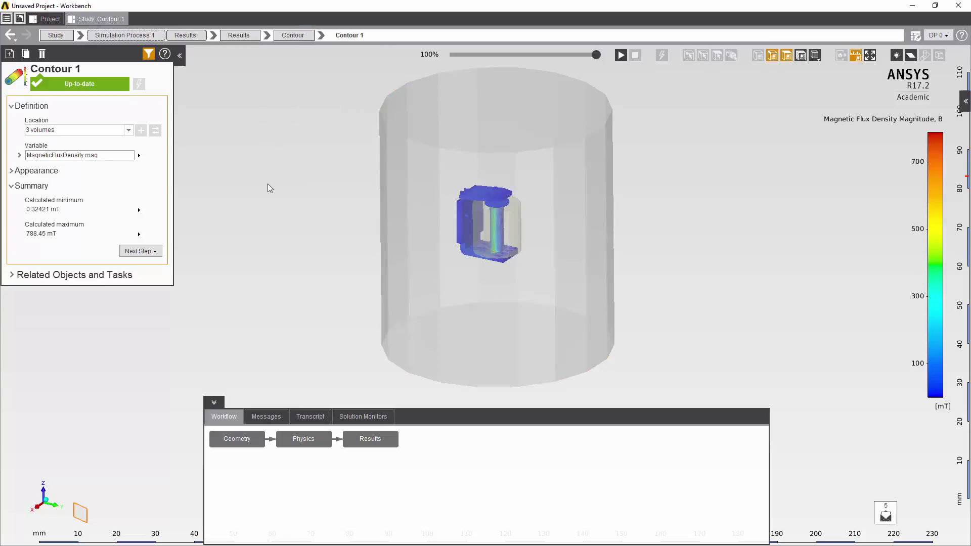
pyautogui.click(266, 35)
pyautogui.click(270, 147)
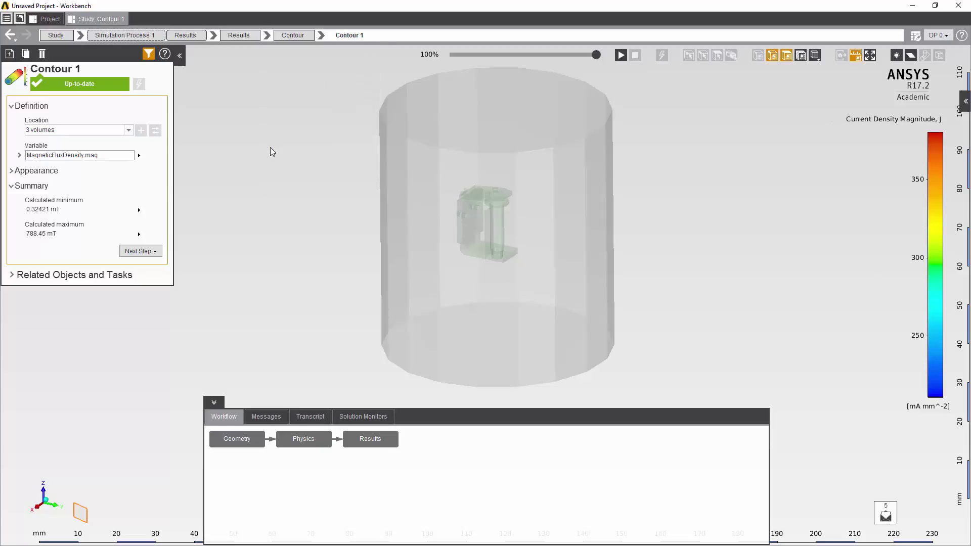